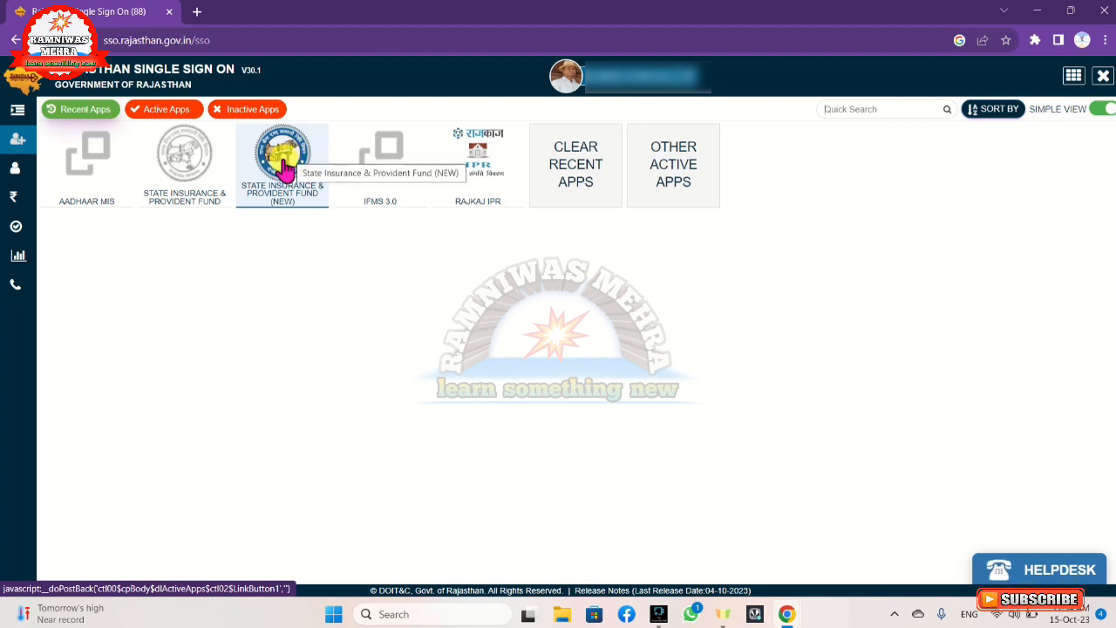
# Launch the State Insurance & Provident Fund (NEW) app from SSO and acknowledge the 'OTP sent Successfully' popup
pyautogui.click(286, 167)
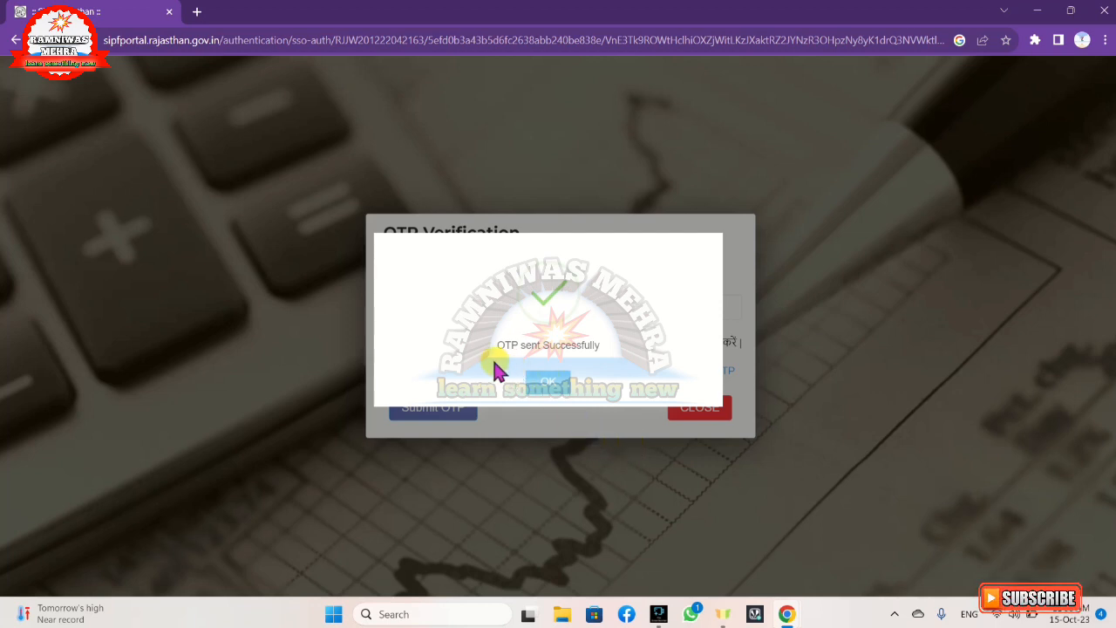
pyautogui.click(549, 388)
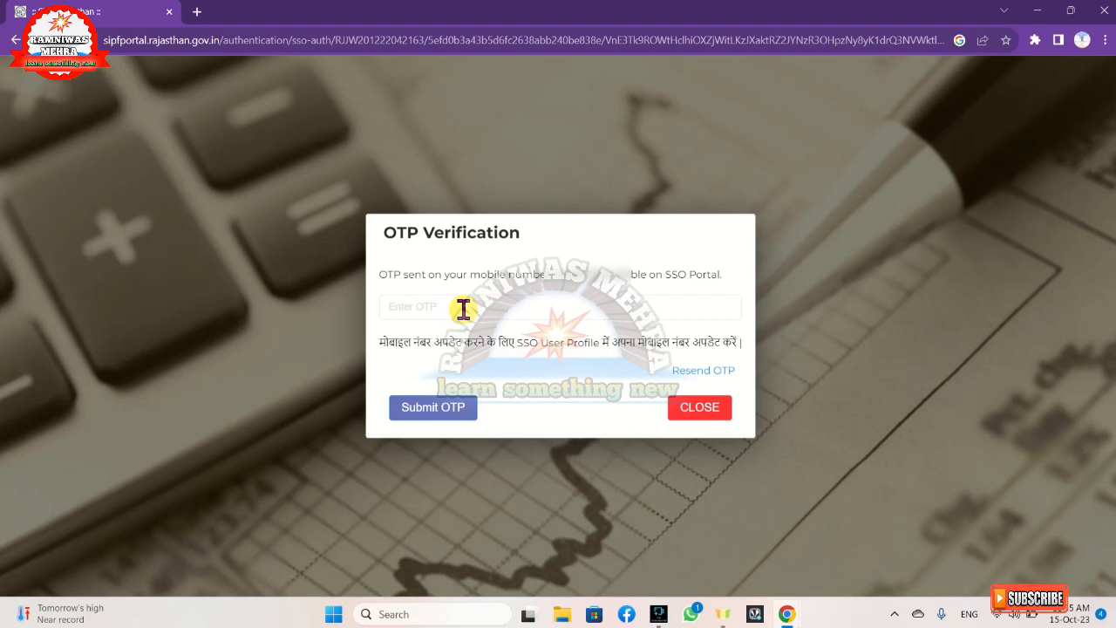
# Submit the OTP to sign in, then close the आवश्यक सूचना notice
pyautogui.click(403, 419)
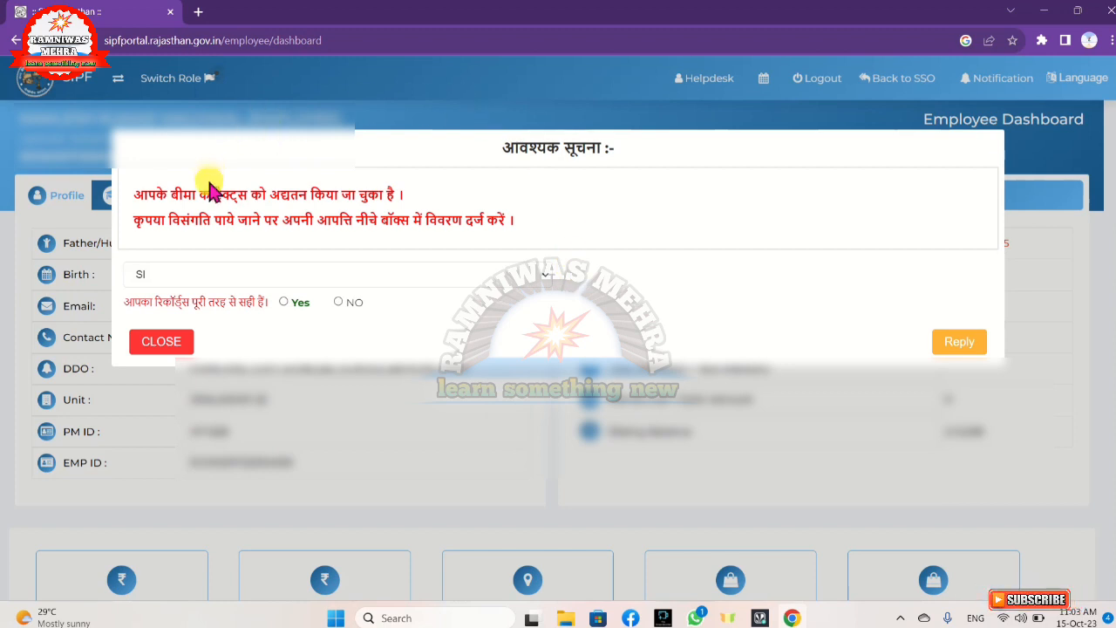
pyautogui.click(161, 344)
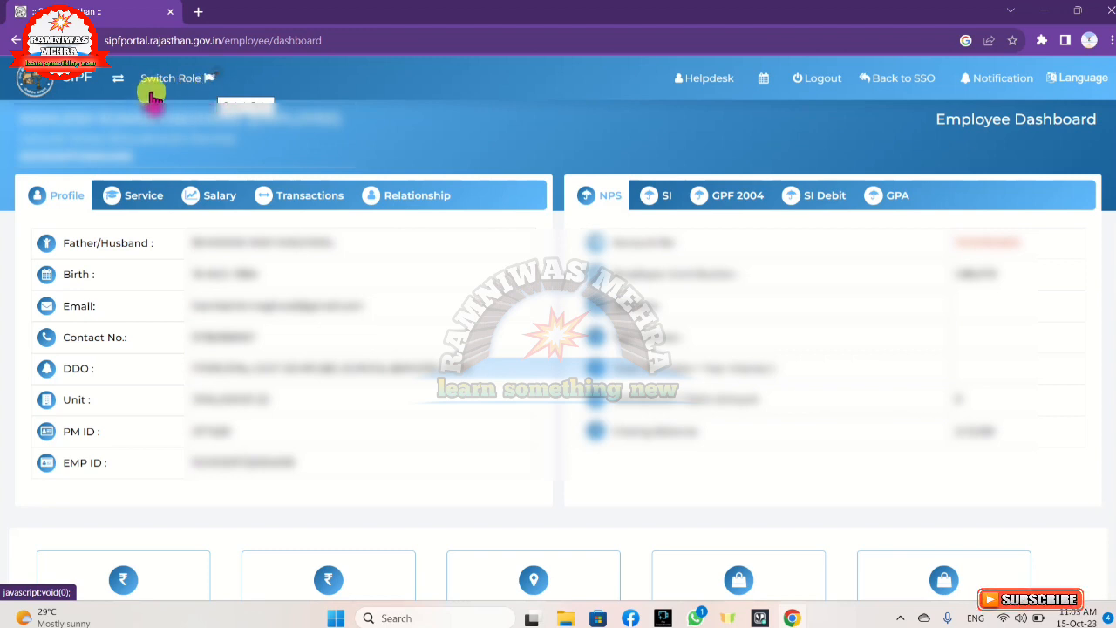
# Switch to the DDO (JHALAWAR) role and bring up the Employee service options
pyautogui.click(209, 87)
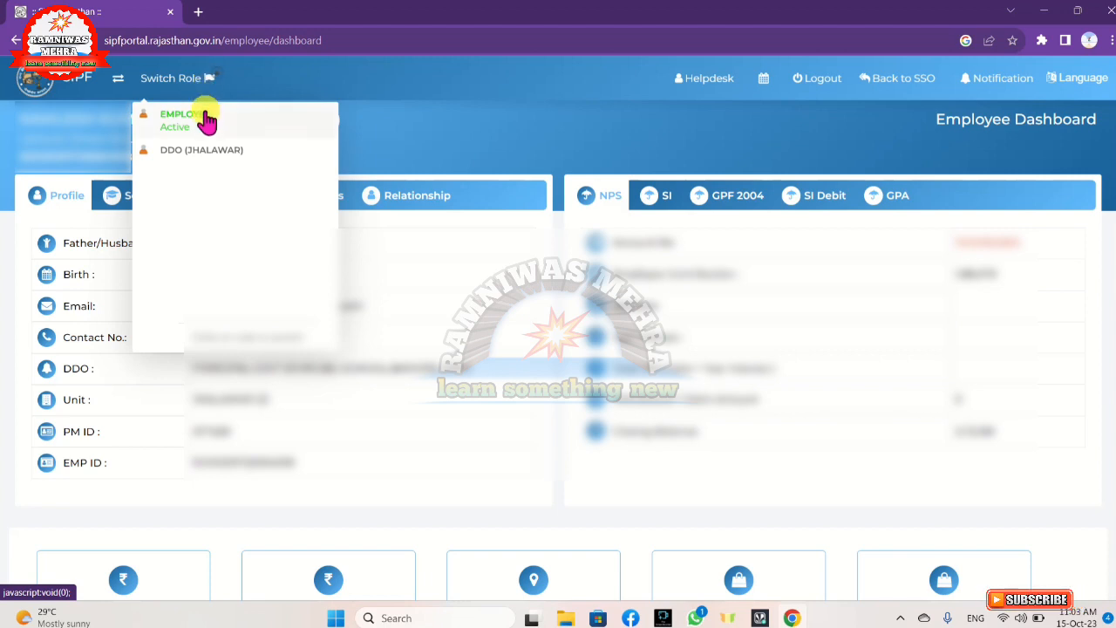
pyautogui.click(168, 164)
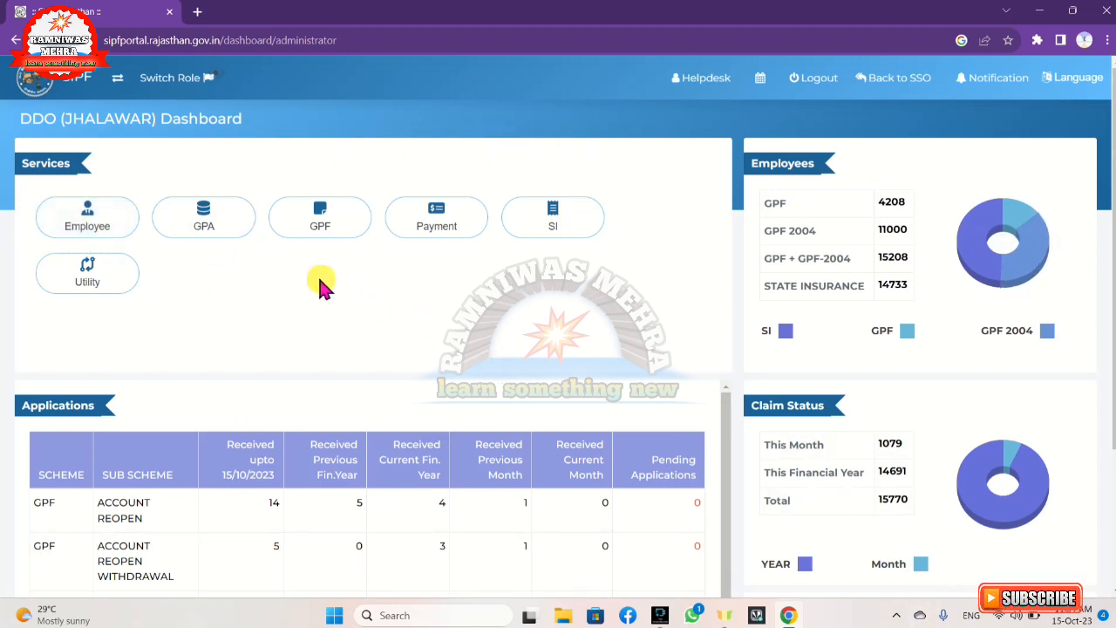
pyautogui.click(88, 219)
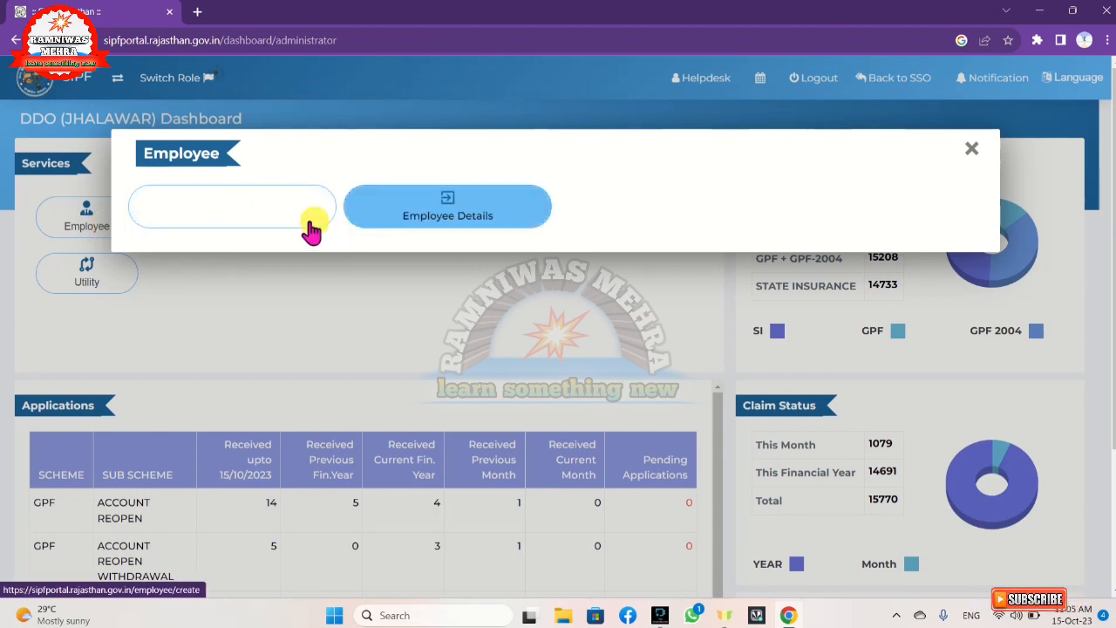
# Choose Create in the Employee popup to open a blank Create Employee Profile form
pyautogui.click(231, 218)
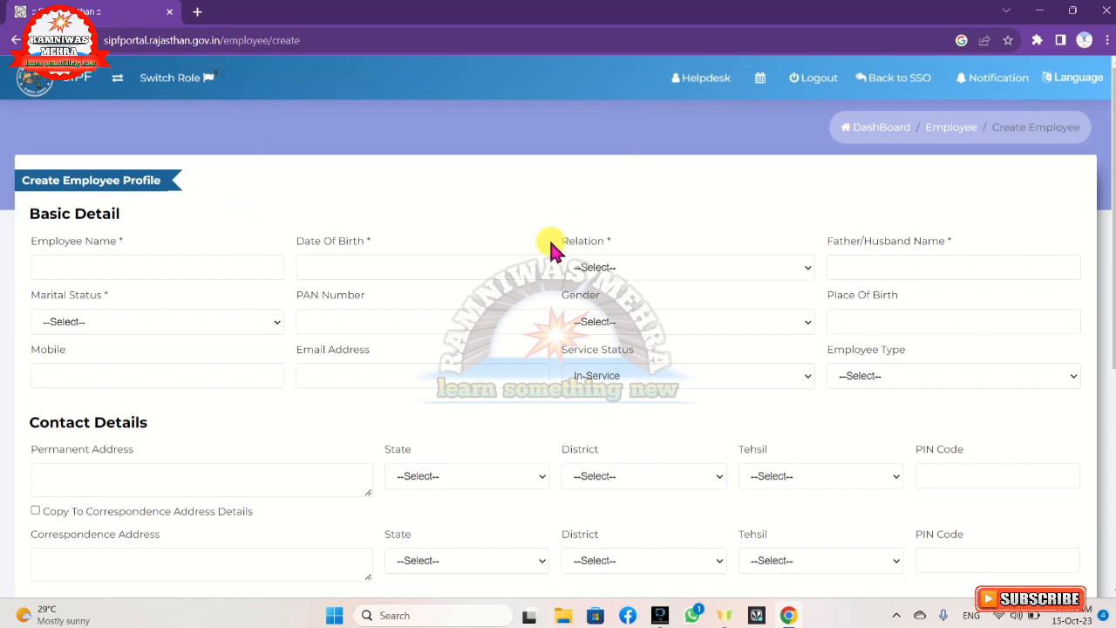
pyautogui.scroll(-5, 548, 251)
pyautogui.scroll(5, 548, 260)
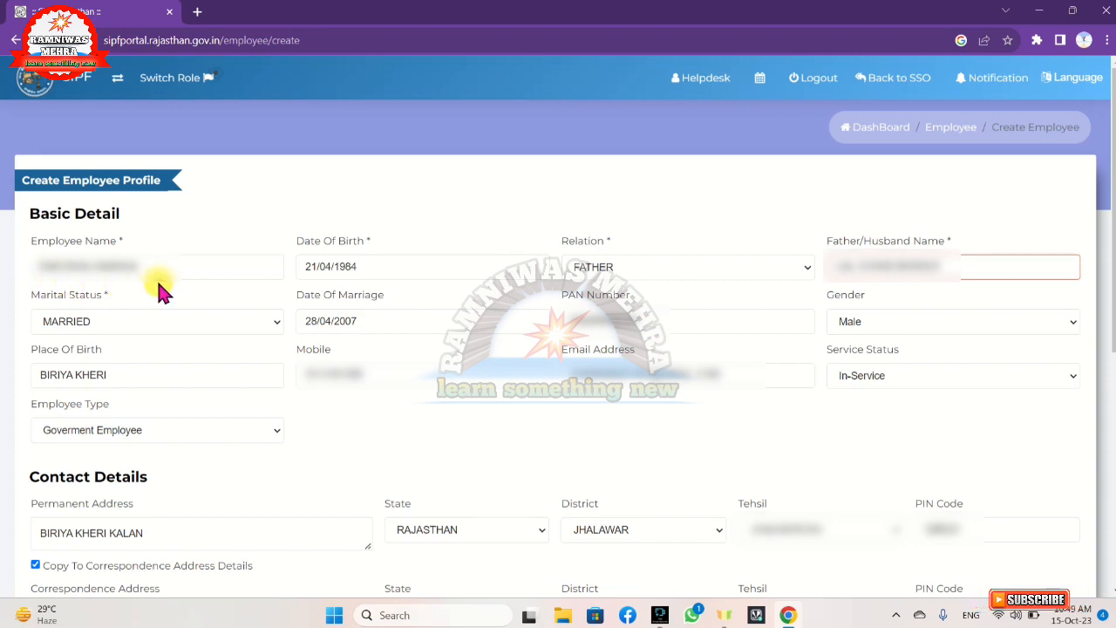
pyautogui.click(379, 272)
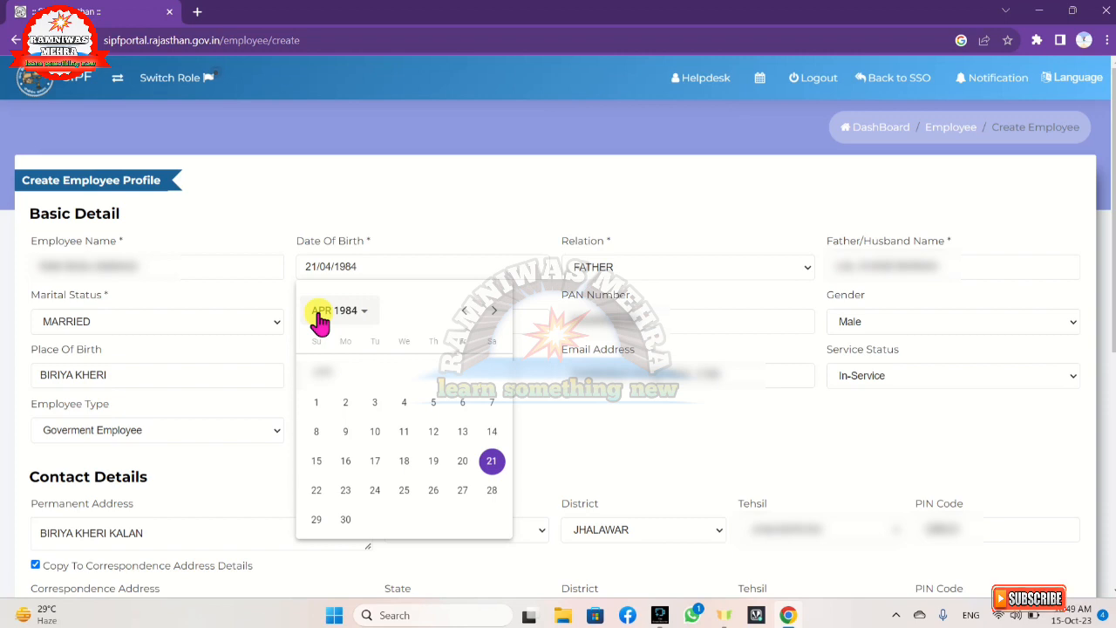
pyautogui.click(473, 213)
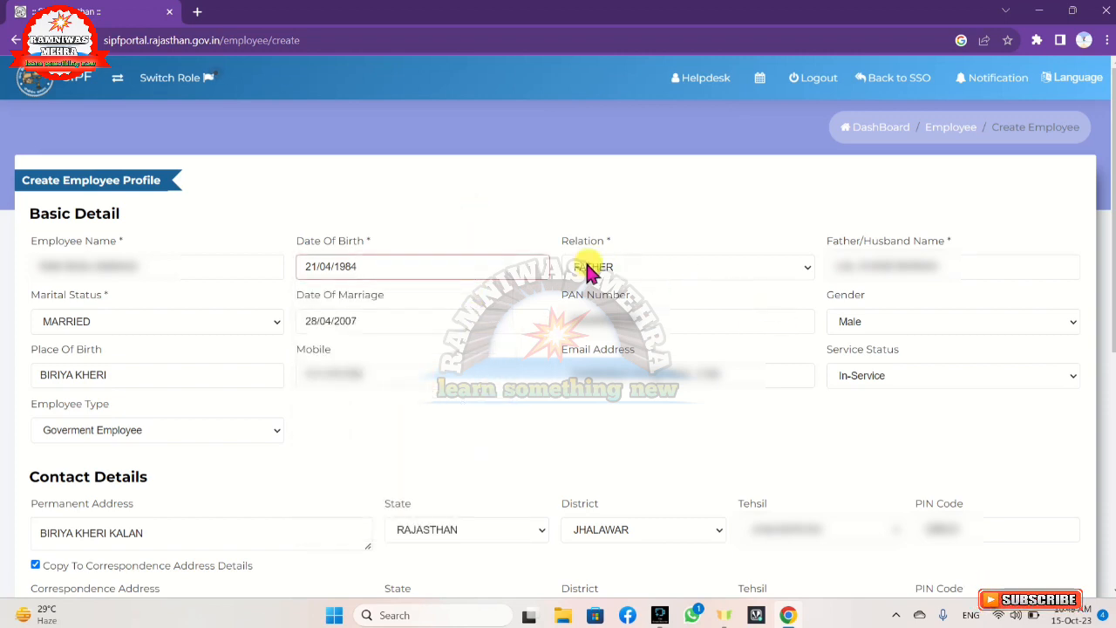
pyautogui.click(697, 273)
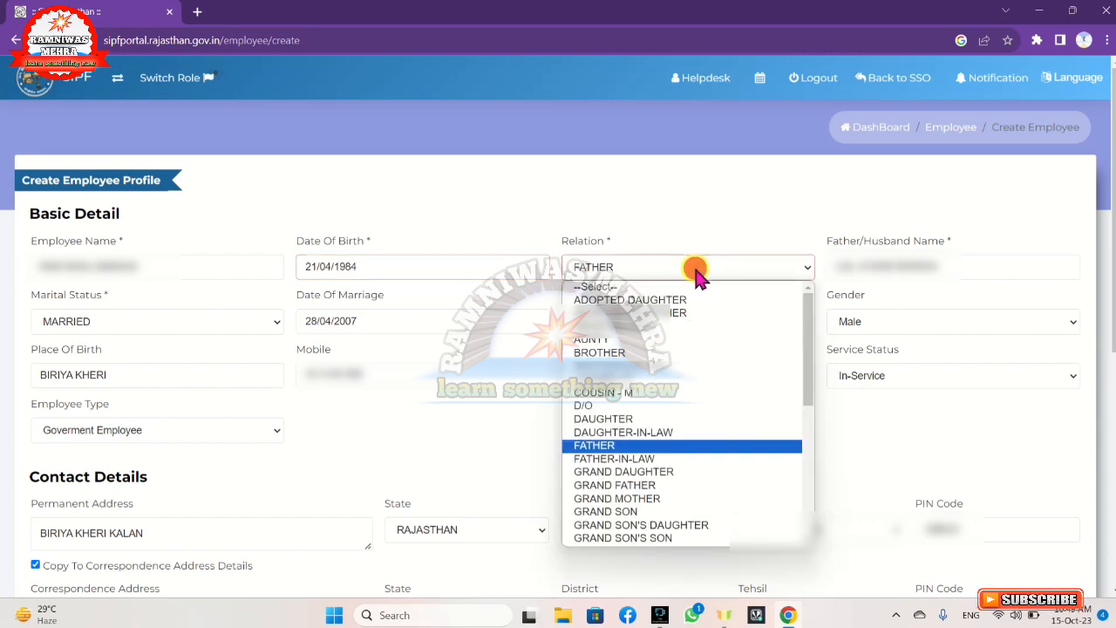
pyautogui.click(678, 446)
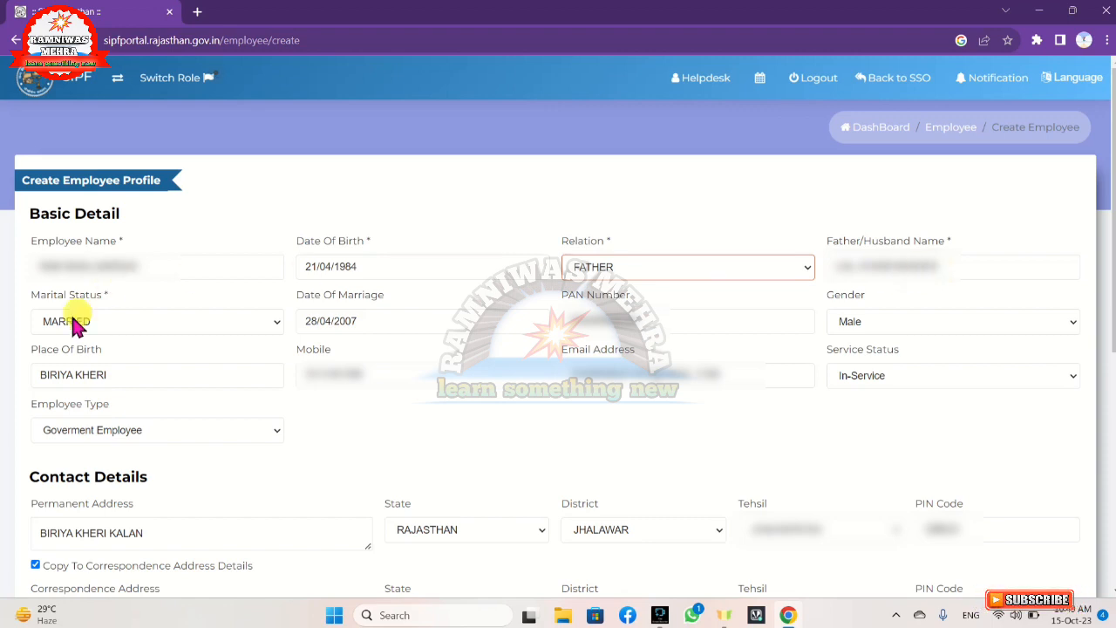
pyautogui.click(178, 323)
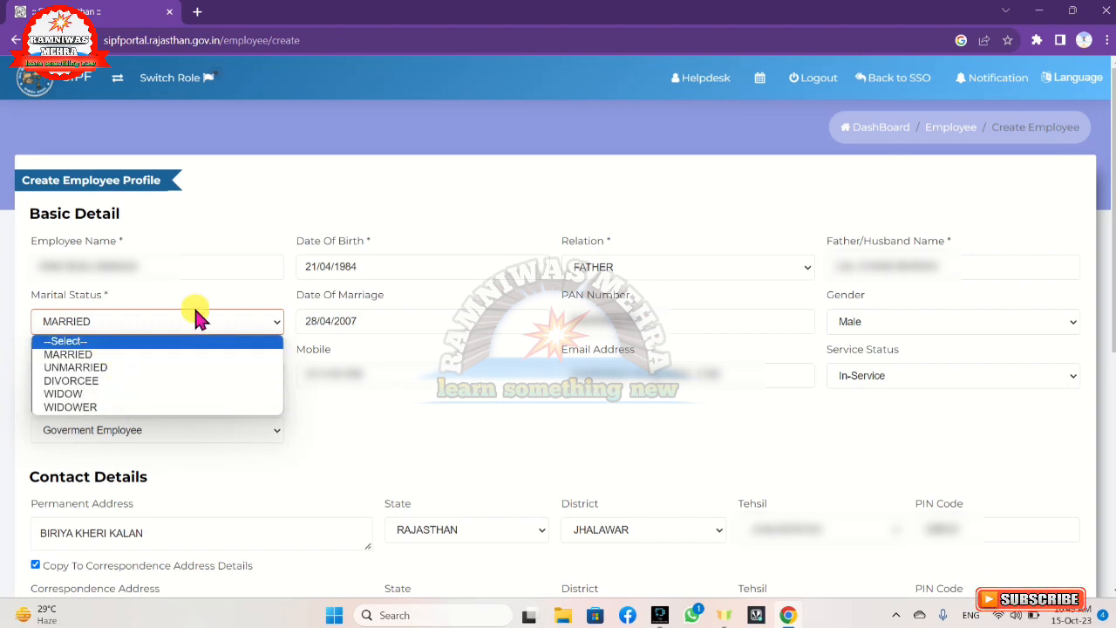
pyautogui.click(216, 290)
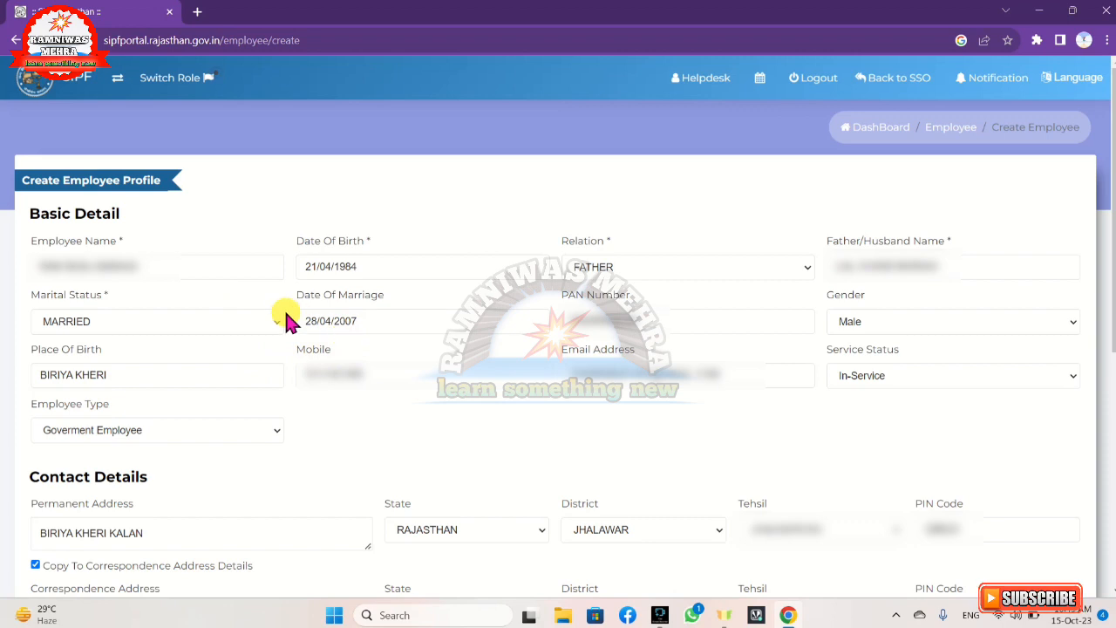
pyautogui.click(387, 331)
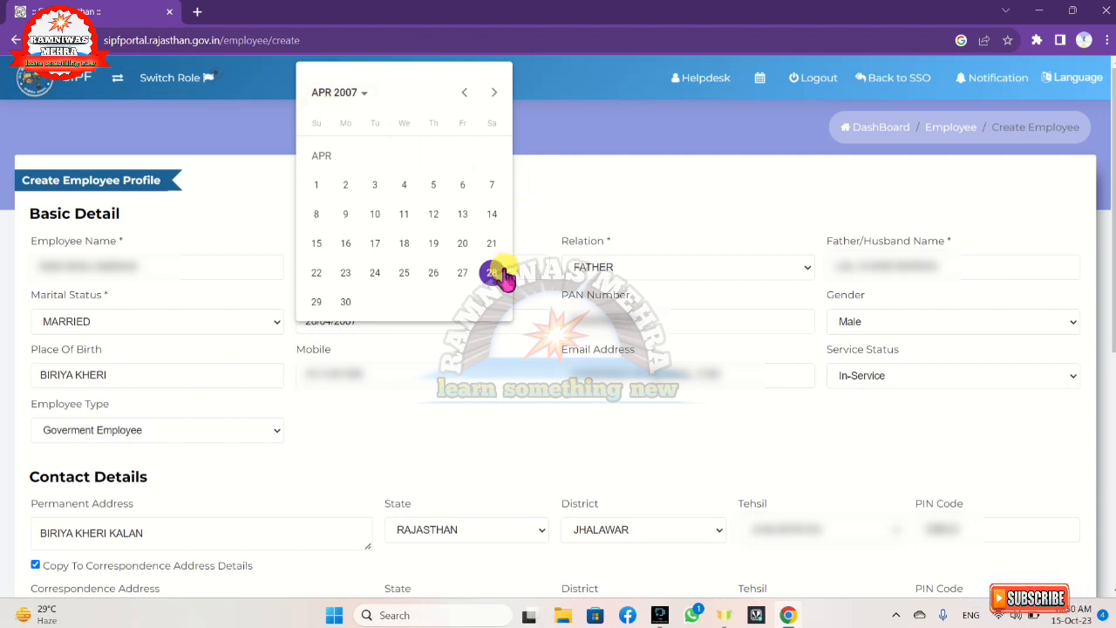
pyautogui.click(567, 190)
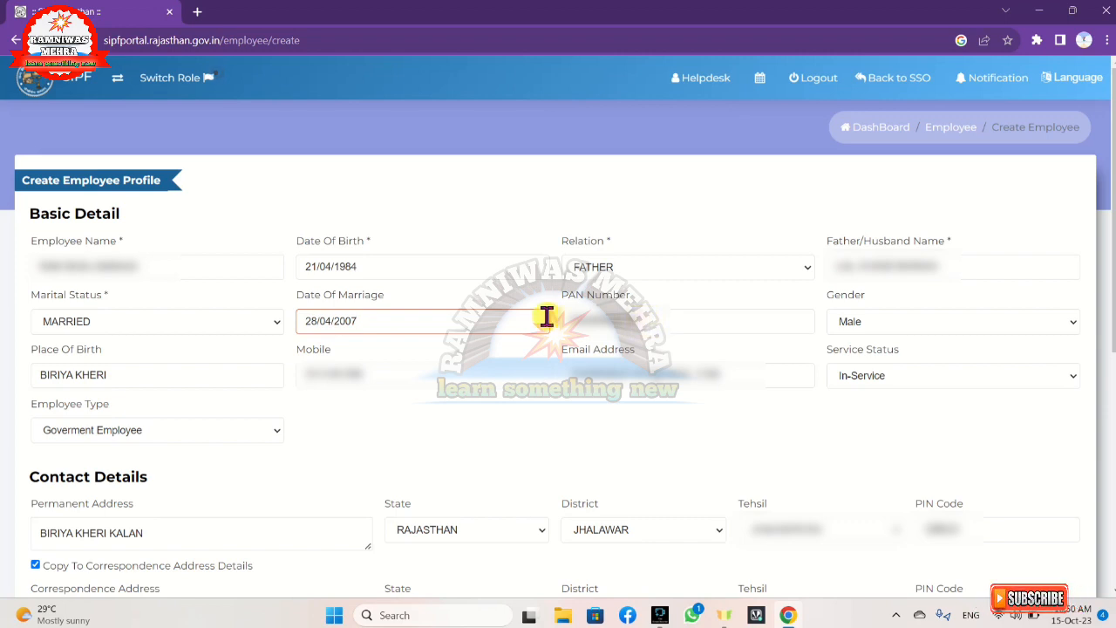
# Set gender to Male, service status to In-Service and employee type to Goverment Employee
pyautogui.click(864, 323)
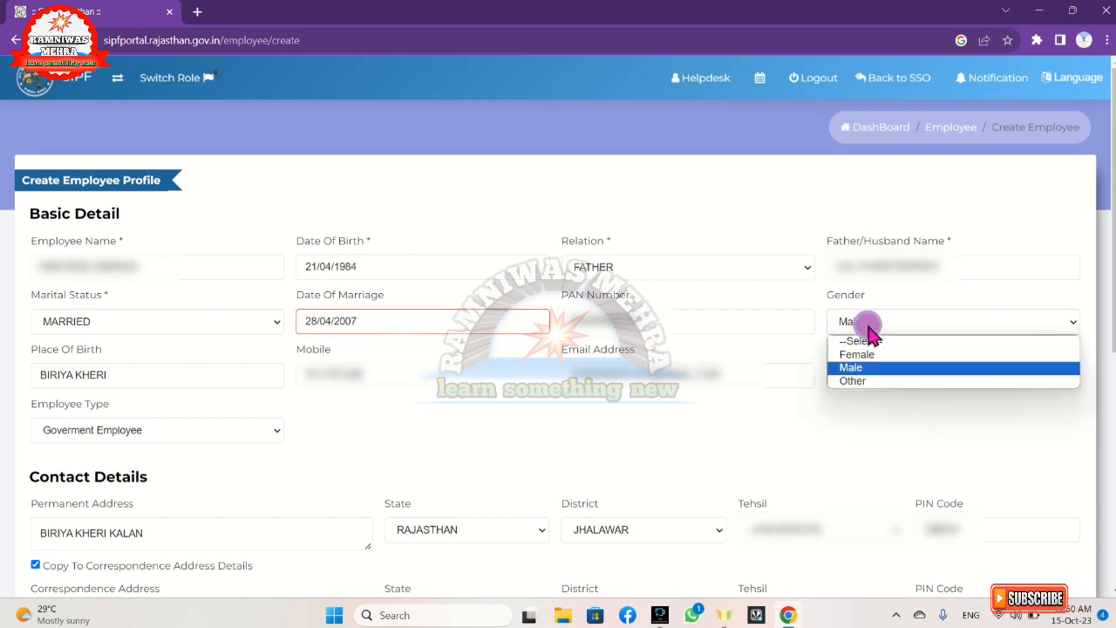
pyautogui.click(875, 367)
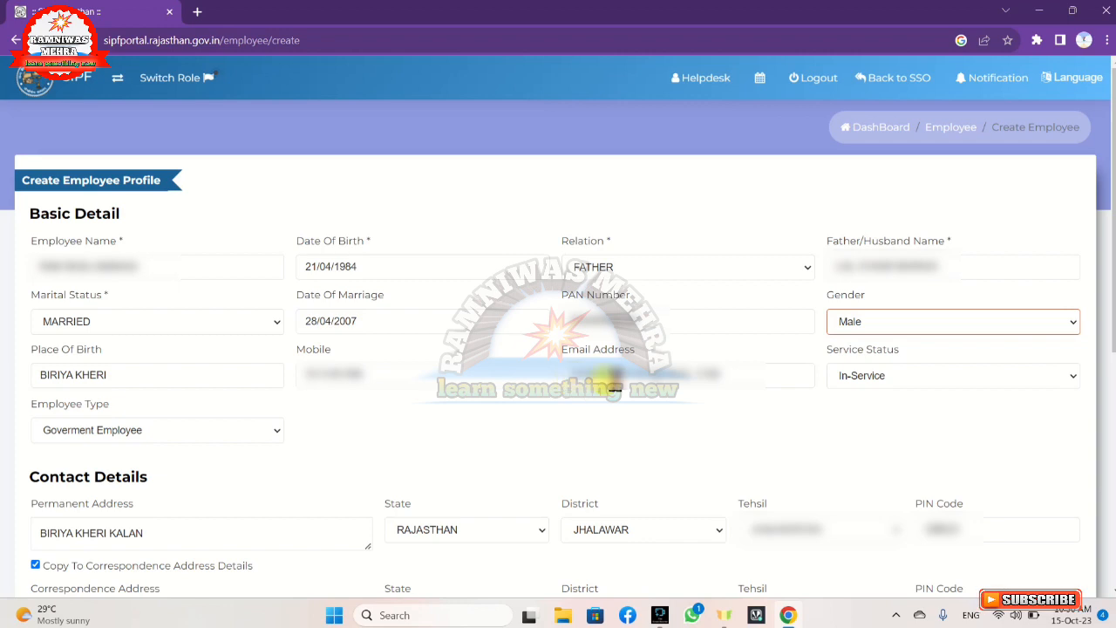
pyautogui.click(872, 384)
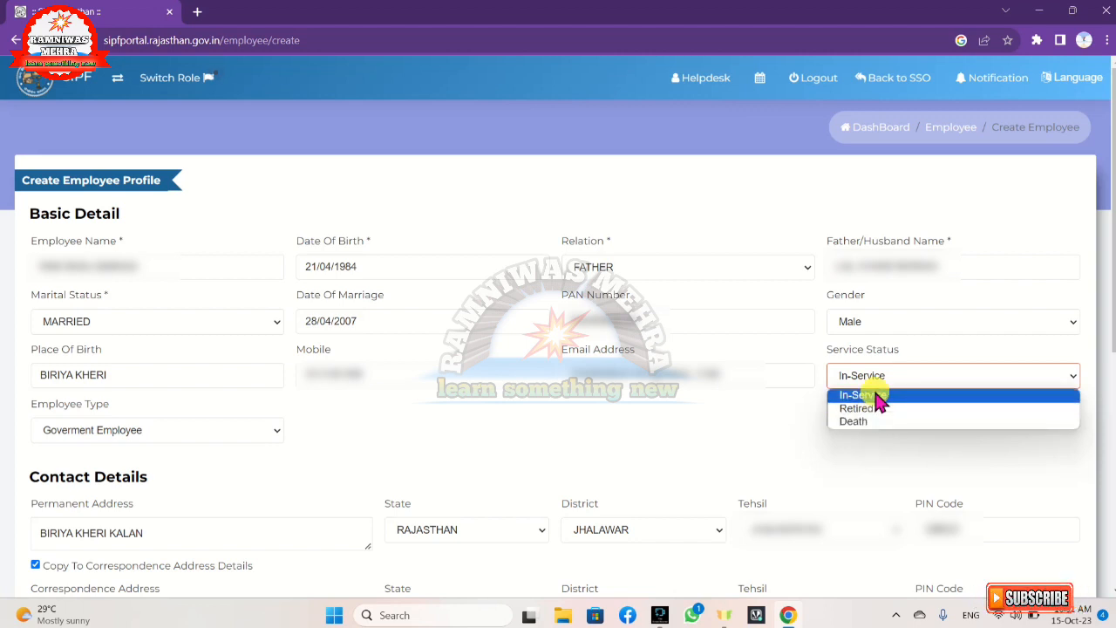
pyautogui.click(877, 395)
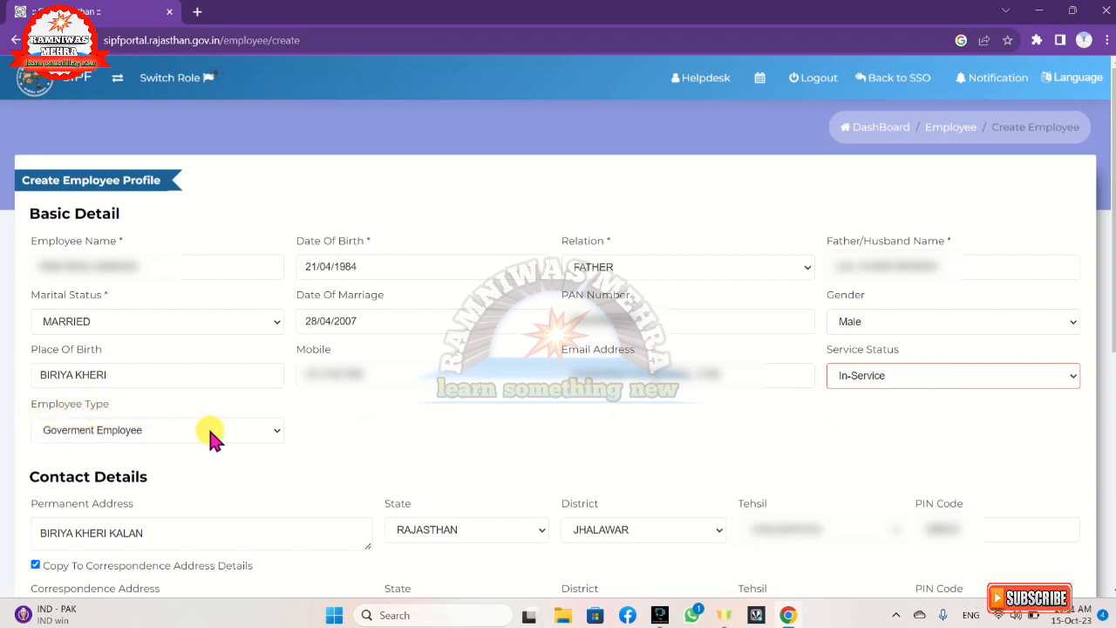
pyautogui.click(258, 433)
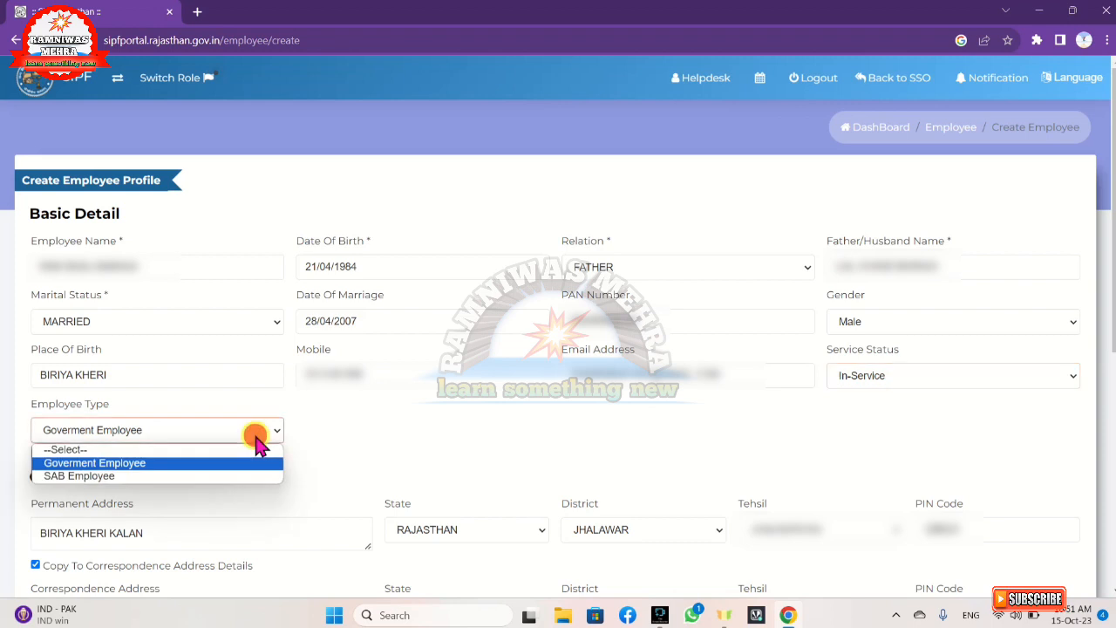
pyautogui.click(212, 463)
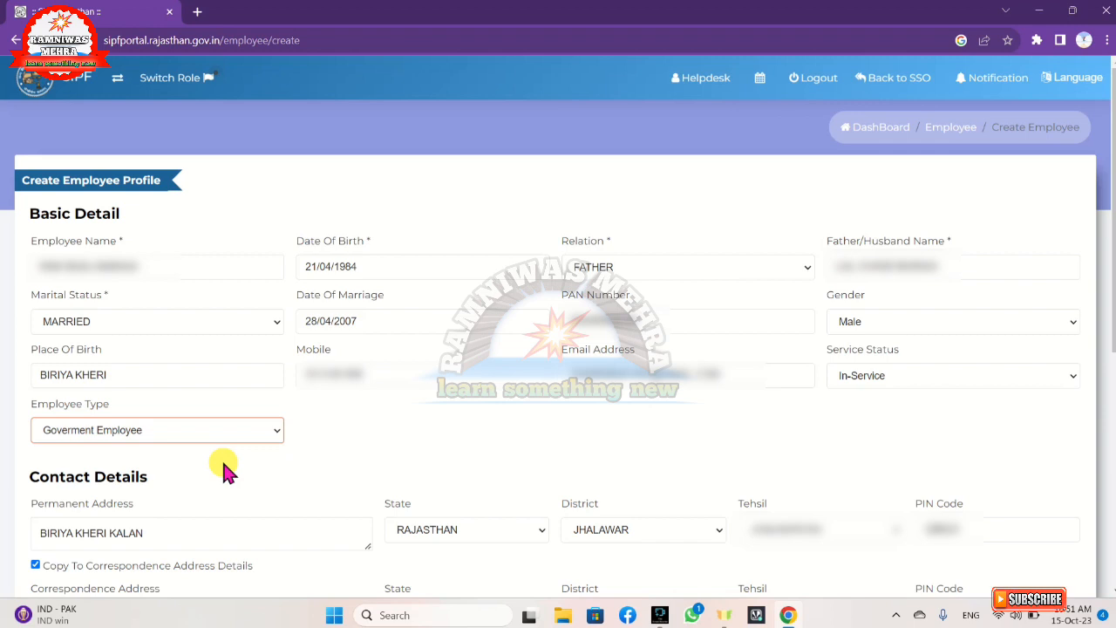
# Keep permanent address state RAJASTHAN and district JHALAWAR, then re-copy it to the correspondence address
pyautogui.scroll(-4, 222, 457)
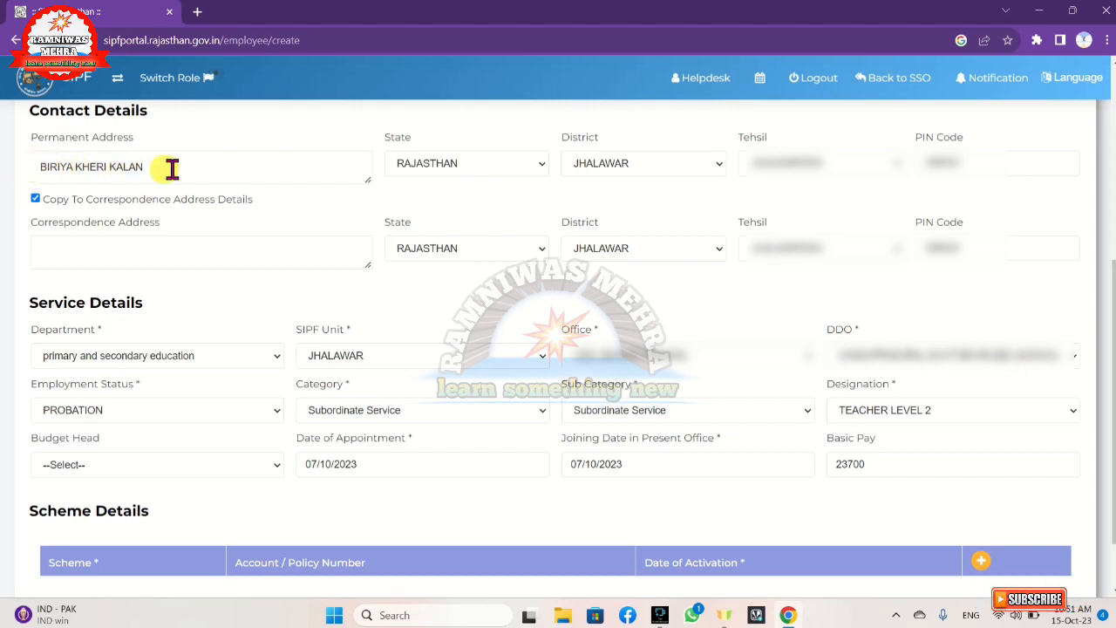
pyautogui.click(473, 164)
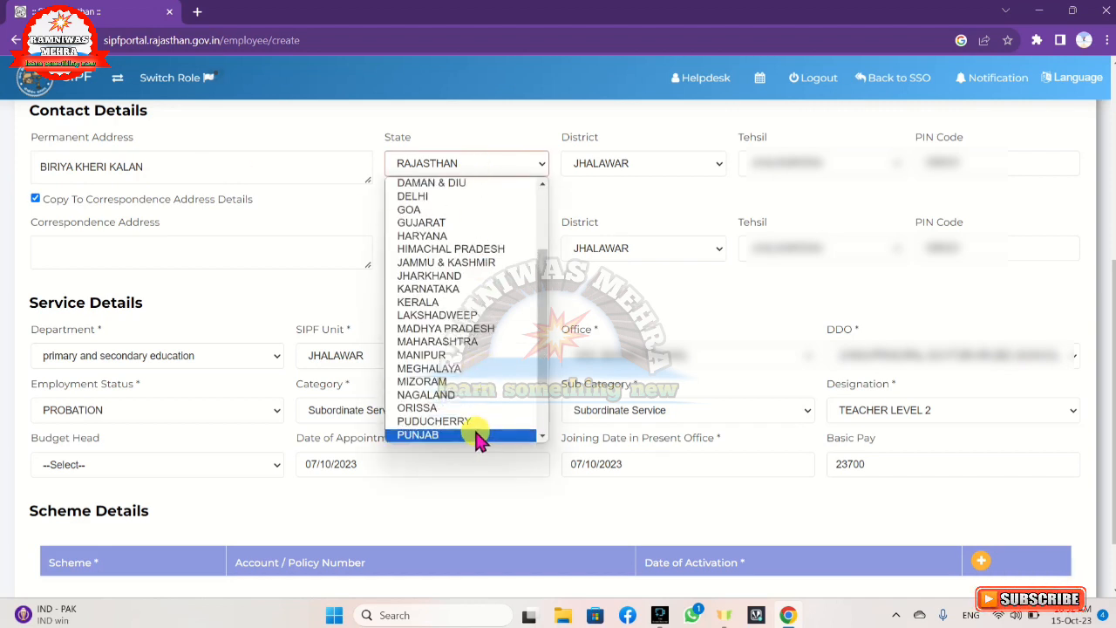
pyautogui.click(495, 115)
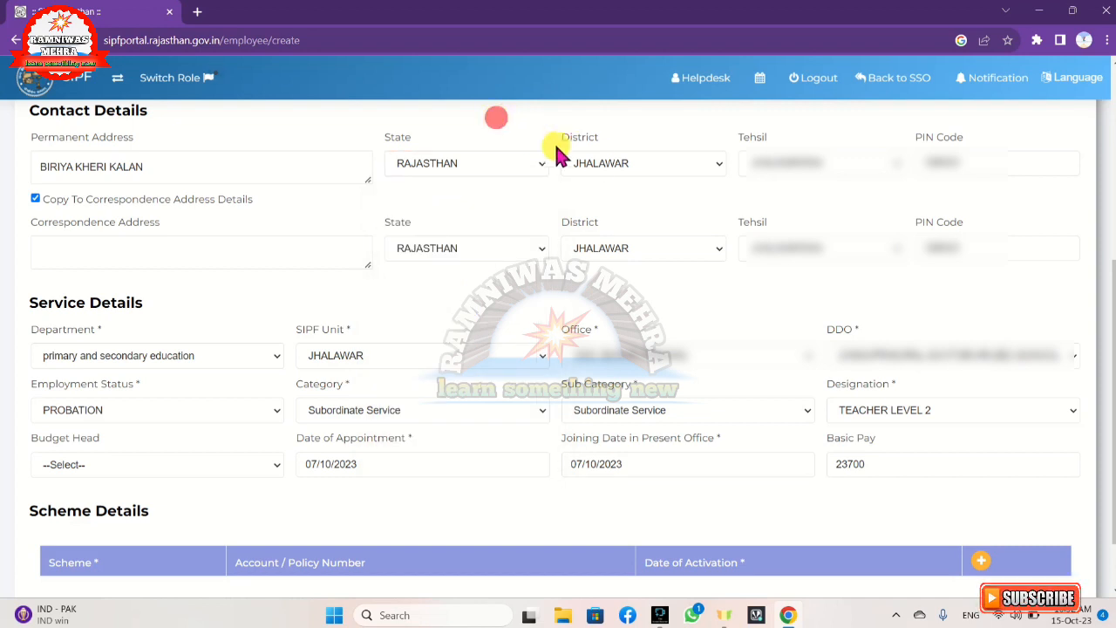
pyautogui.click(611, 168)
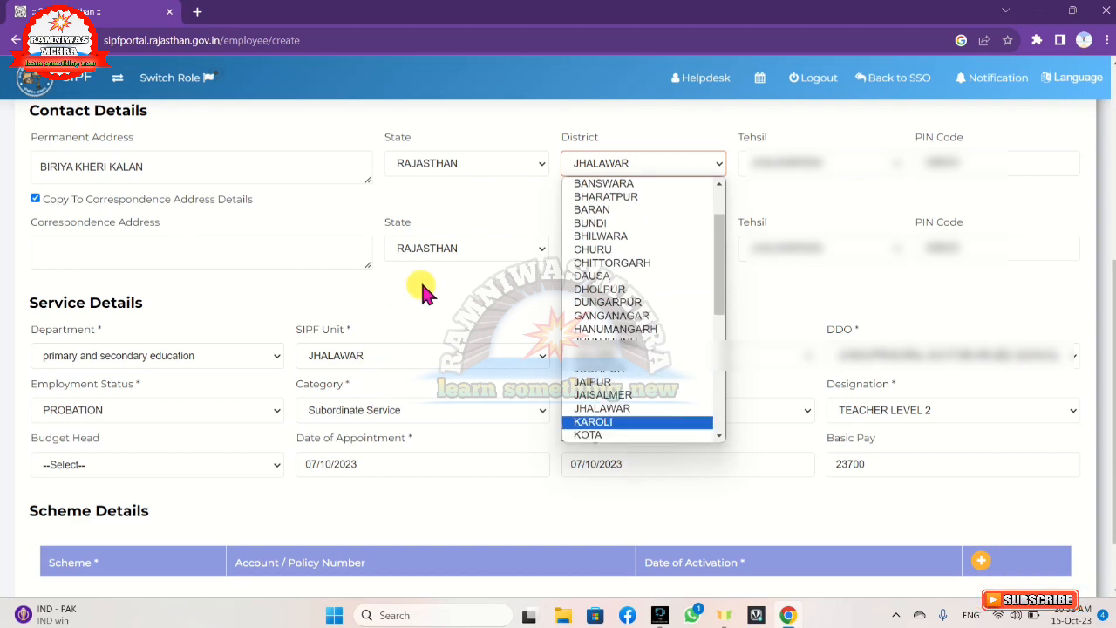
pyautogui.click(450, 318)
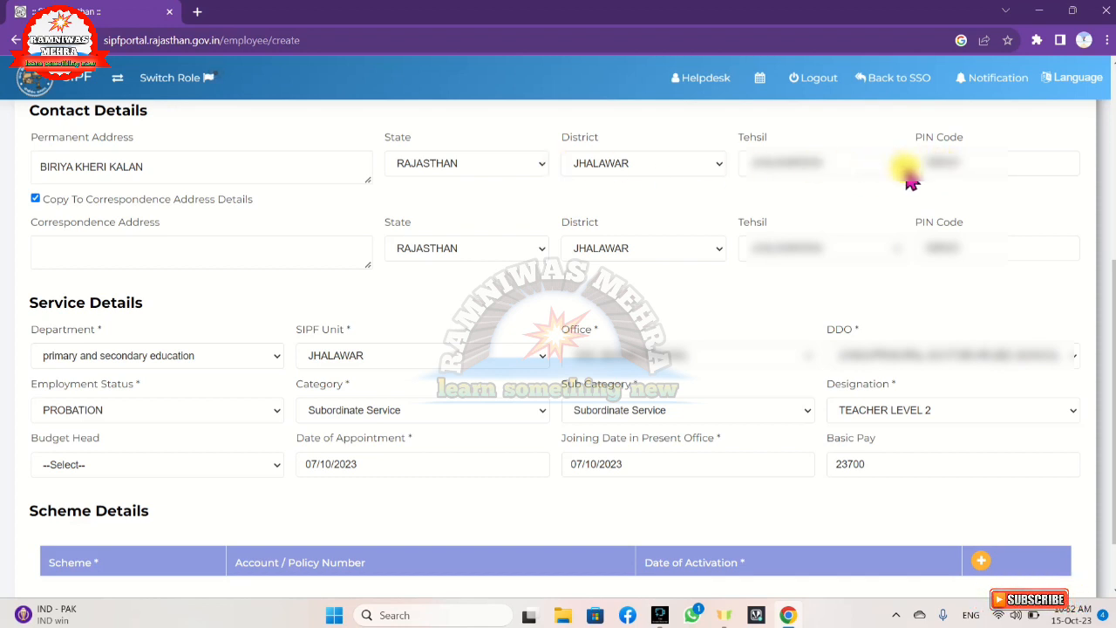
pyautogui.click(35, 199)
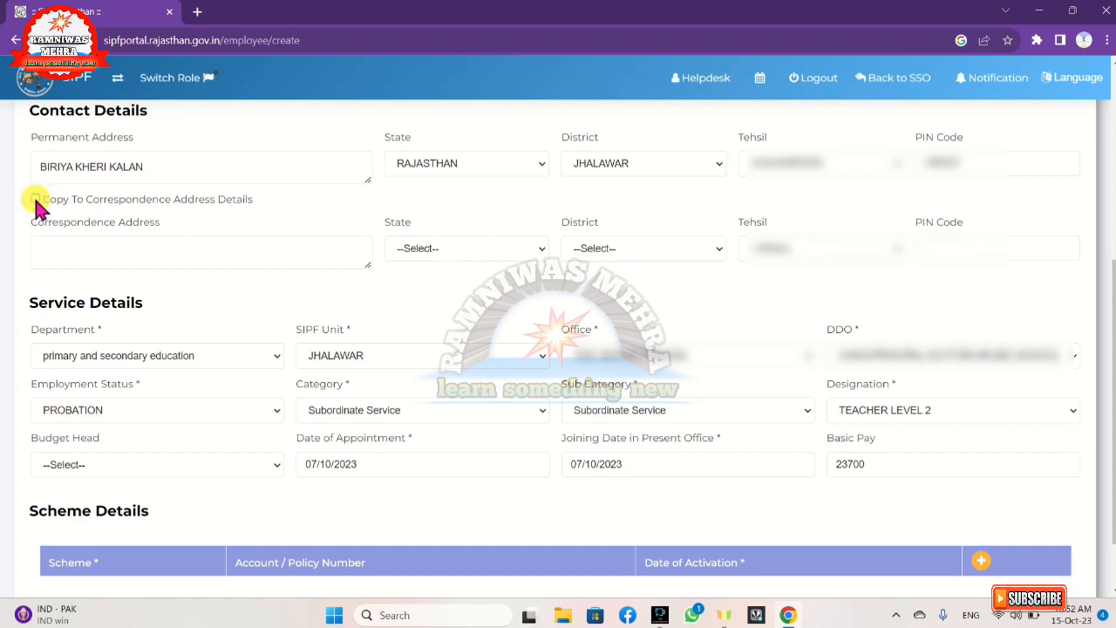
pyautogui.click(35, 199)
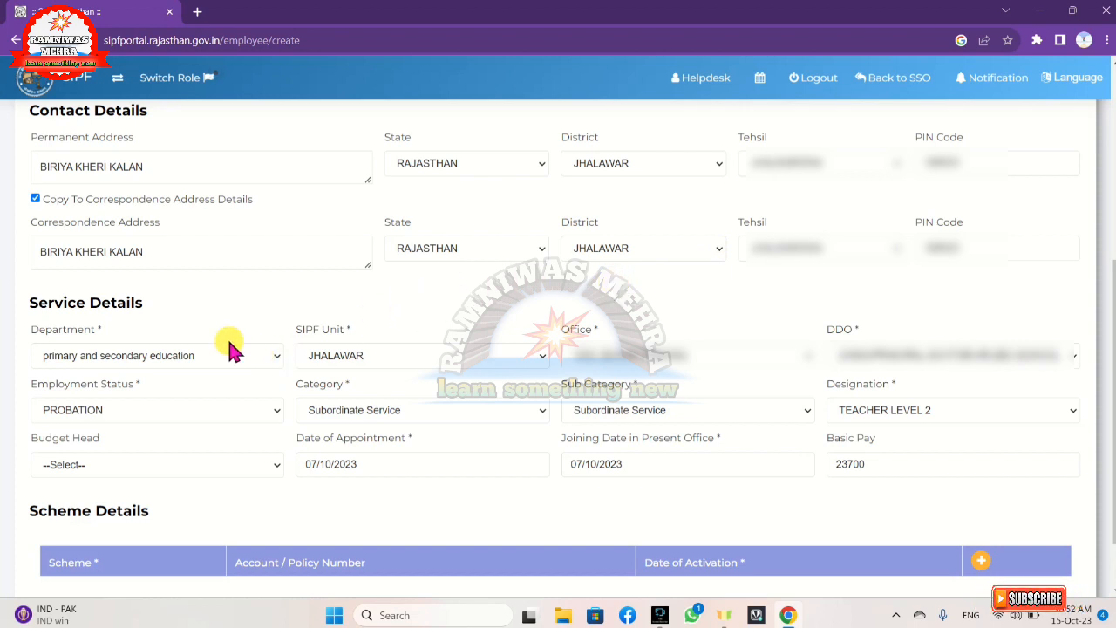
pyautogui.scroll(-2, 226, 348)
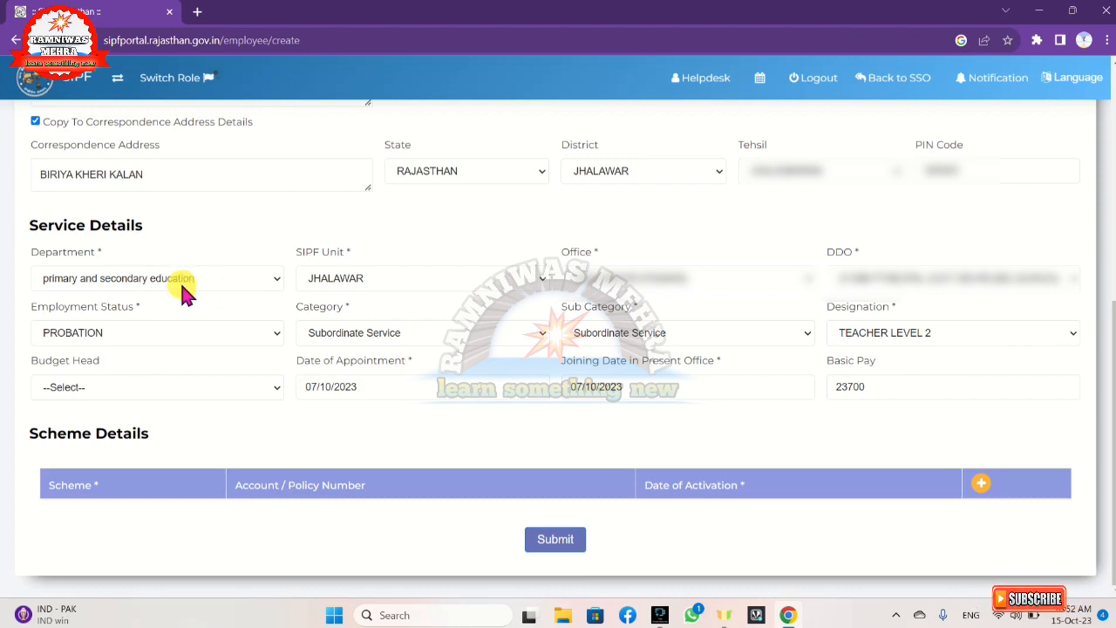
# Keep department, SIPF unit JHALAWAR and office, and choose DDO 21900-PRINCIPAL GOVT.SR.HR.SEC.SCHOOL BANORE
pyautogui.click(161, 285)
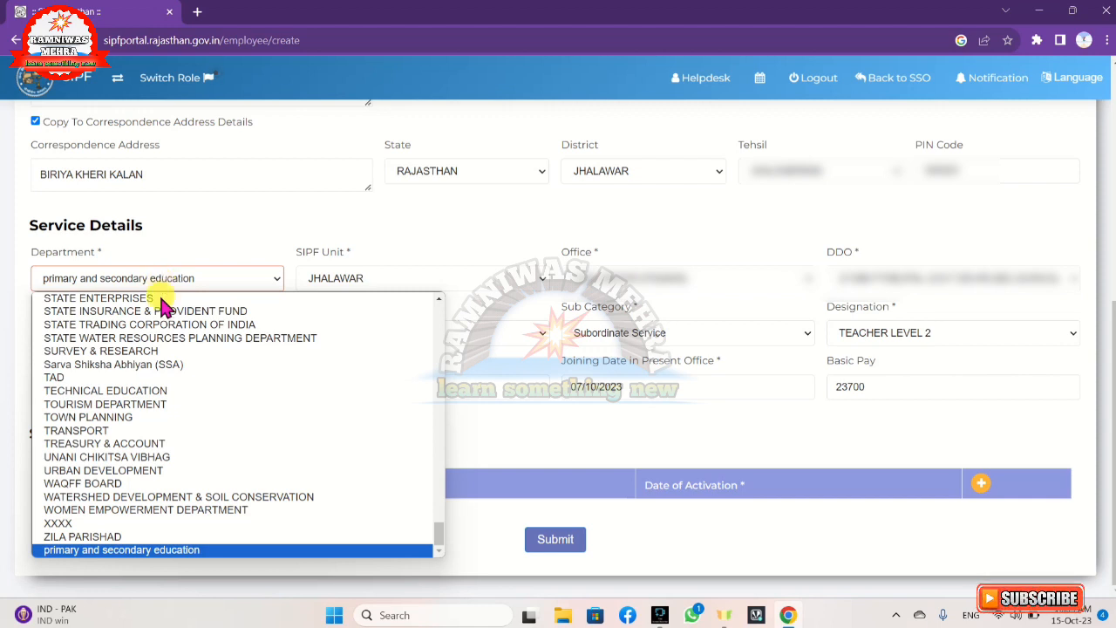
pyautogui.click(129, 550)
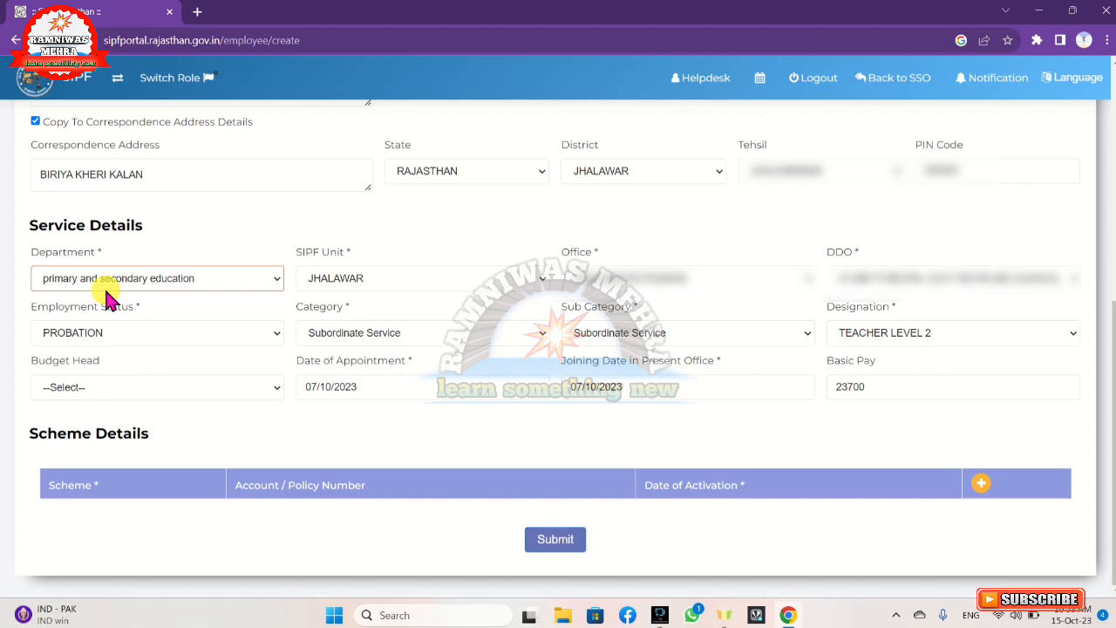
pyautogui.click(353, 288)
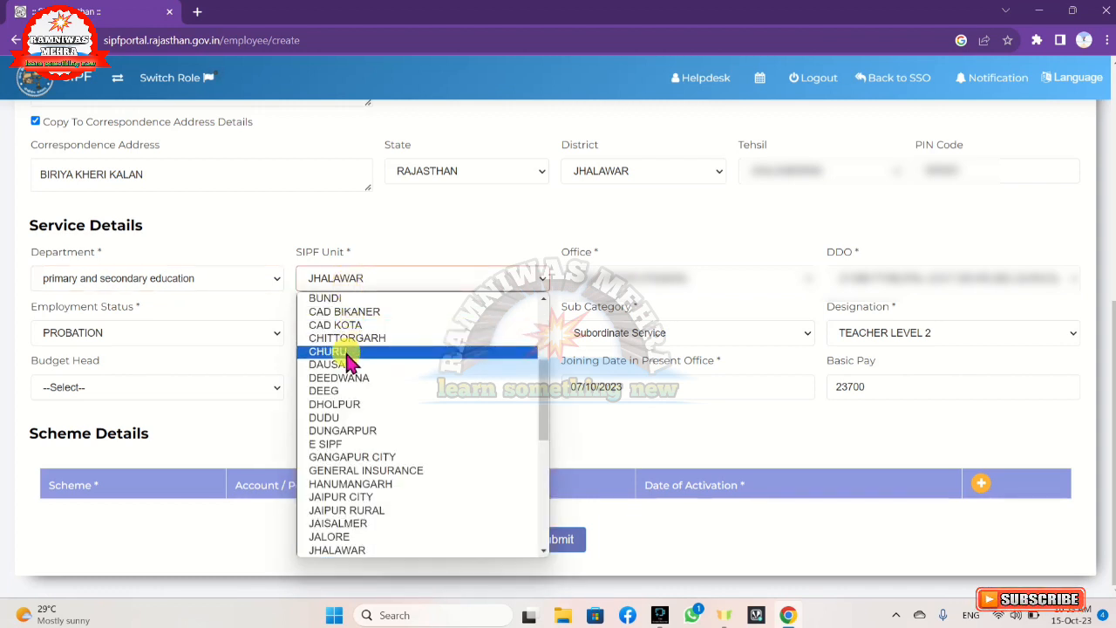
pyautogui.click(368, 281)
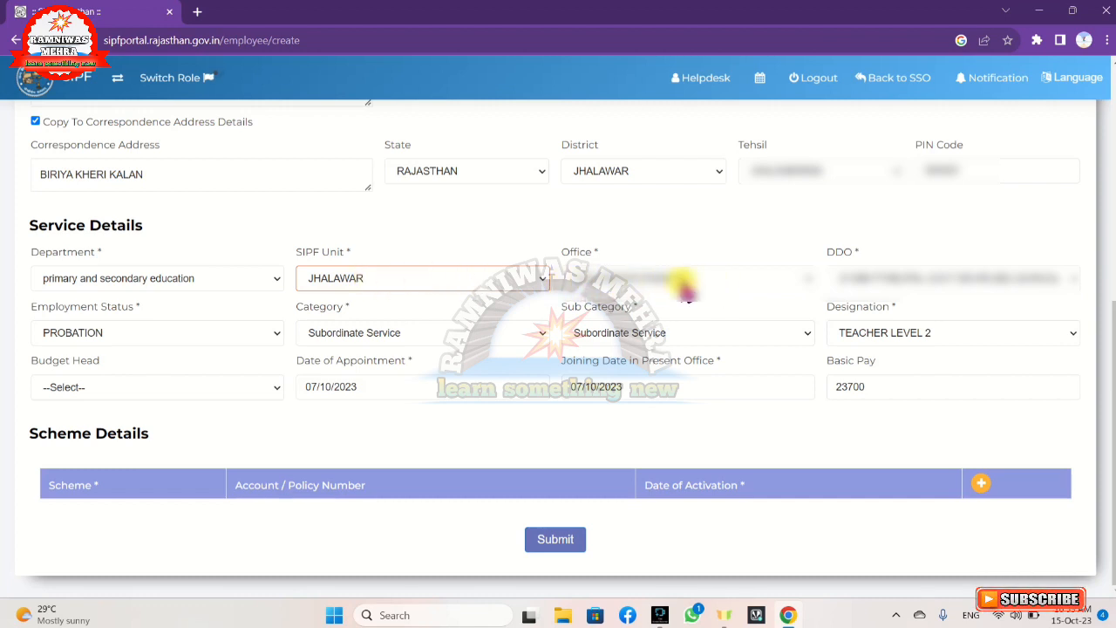
pyautogui.click(685, 281)
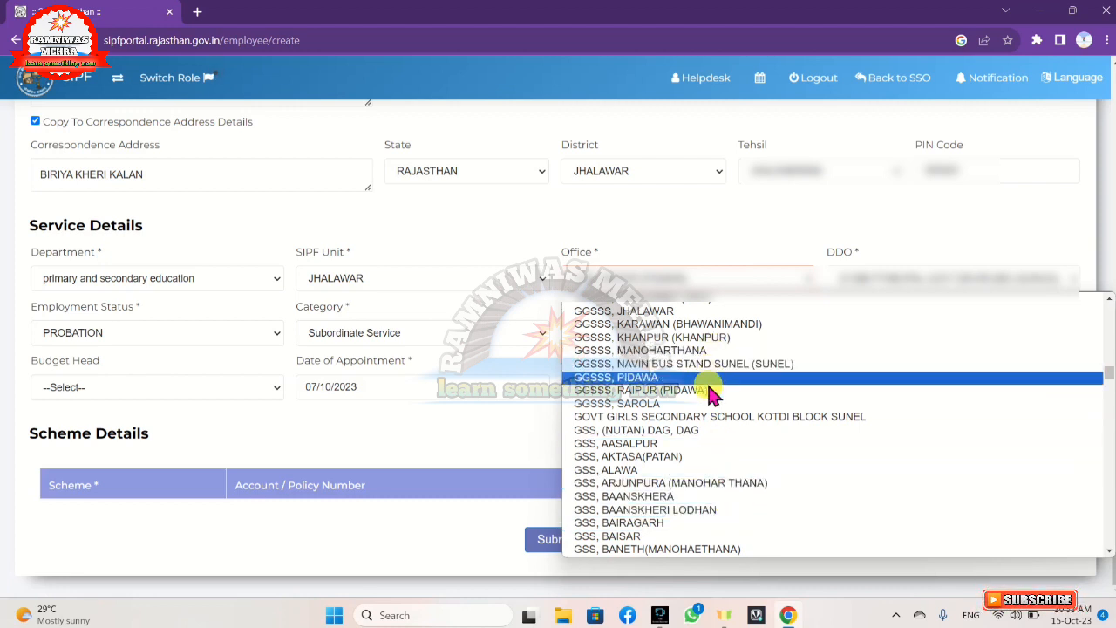
pyautogui.click(699, 223)
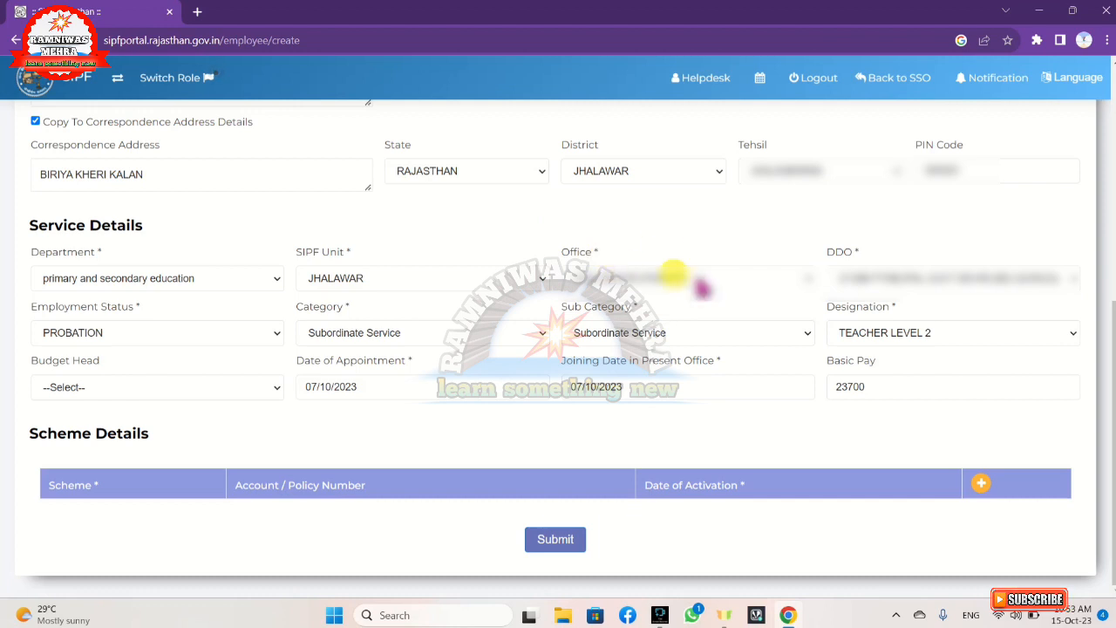
pyautogui.click(871, 279)
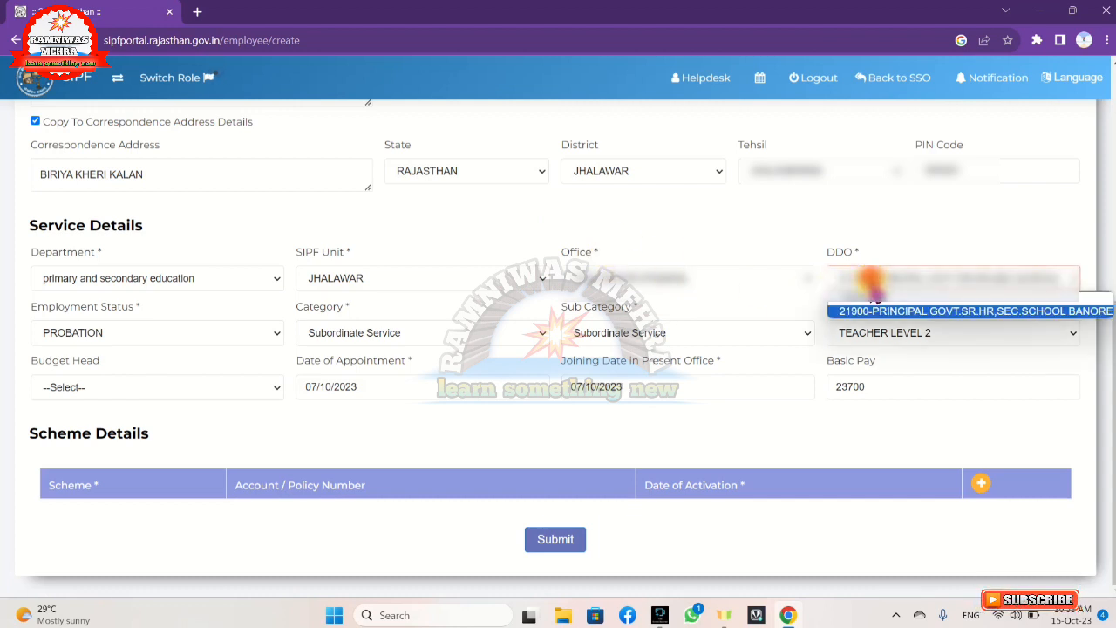
pyautogui.click(881, 312)
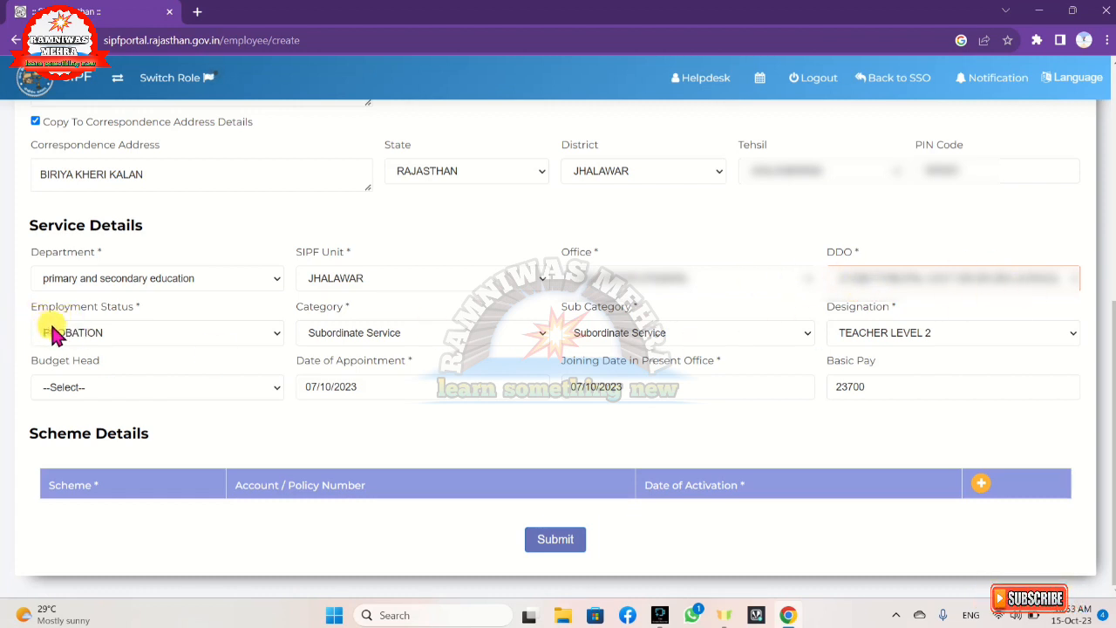
# Keep PROBATION status and Subordinate Service category, set sub category Subordinate Service, and open Designation
pyautogui.click(142, 340)
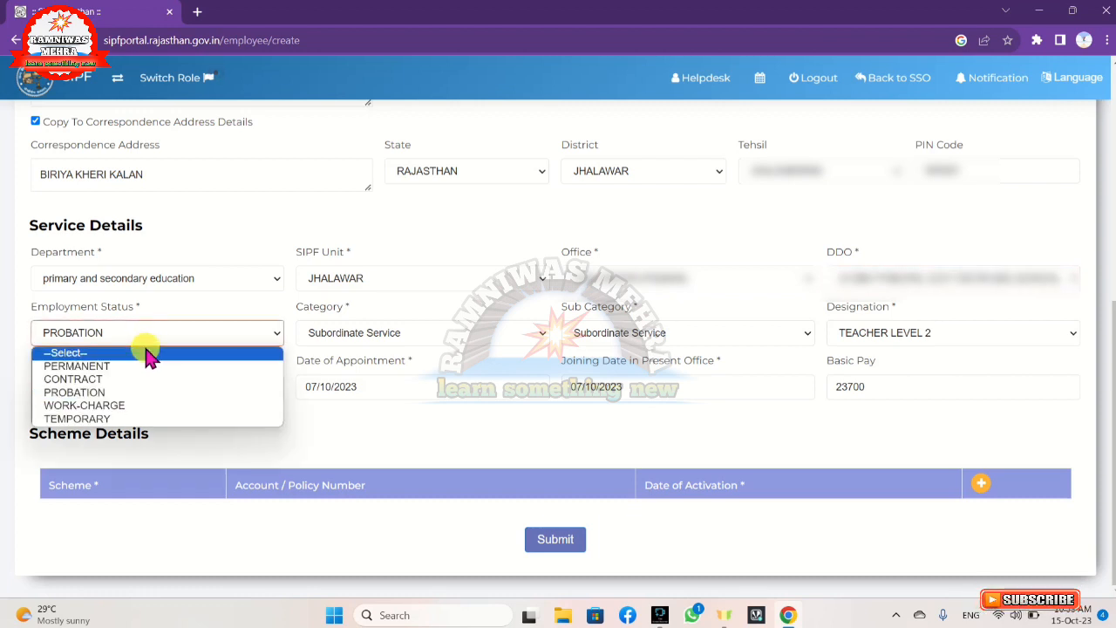
pyautogui.click(91, 397)
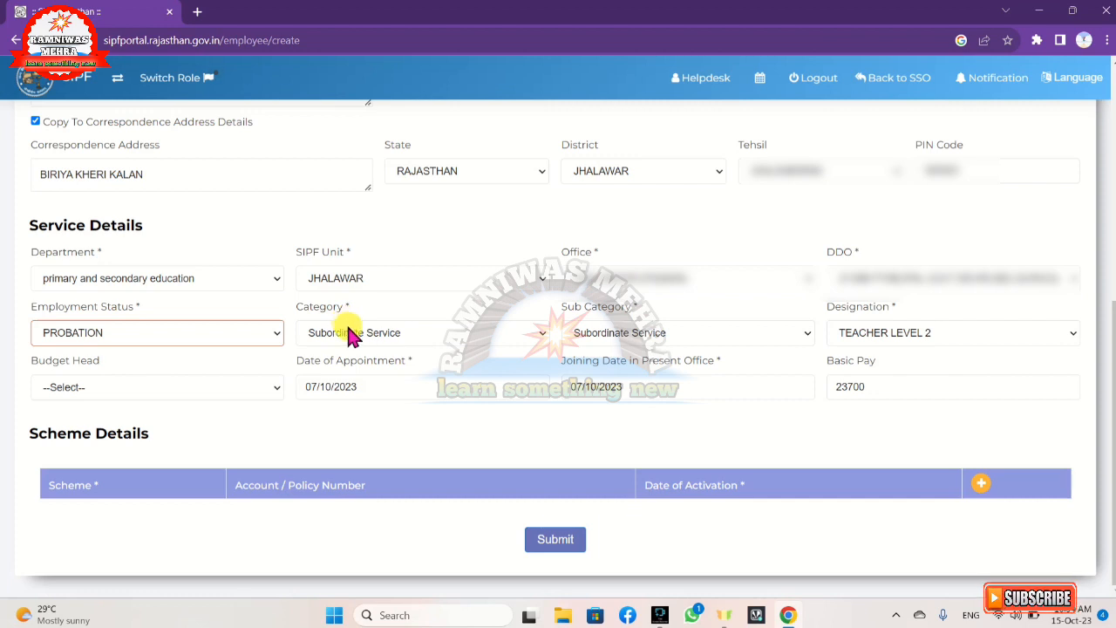
pyautogui.click(399, 332)
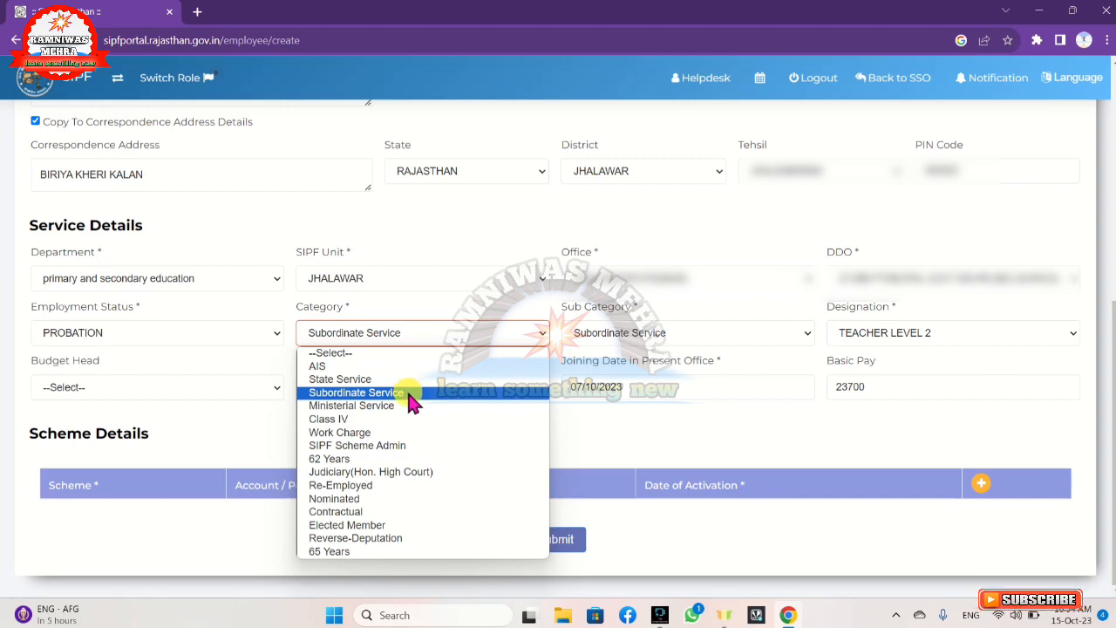
pyautogui.click(409, 394)
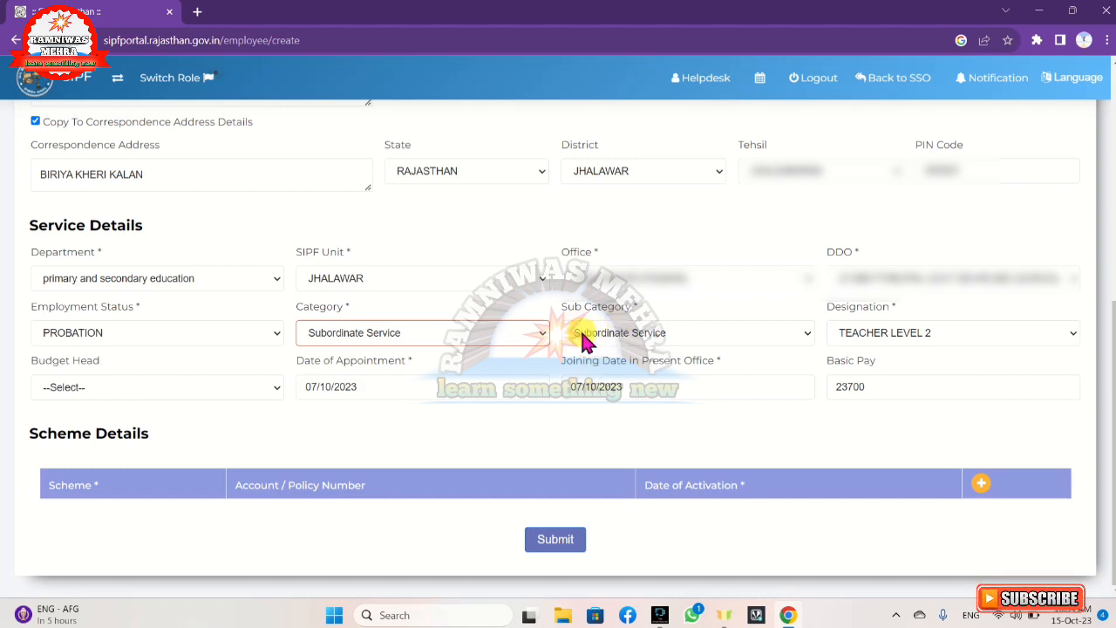
pyautogui.click(615, 338)
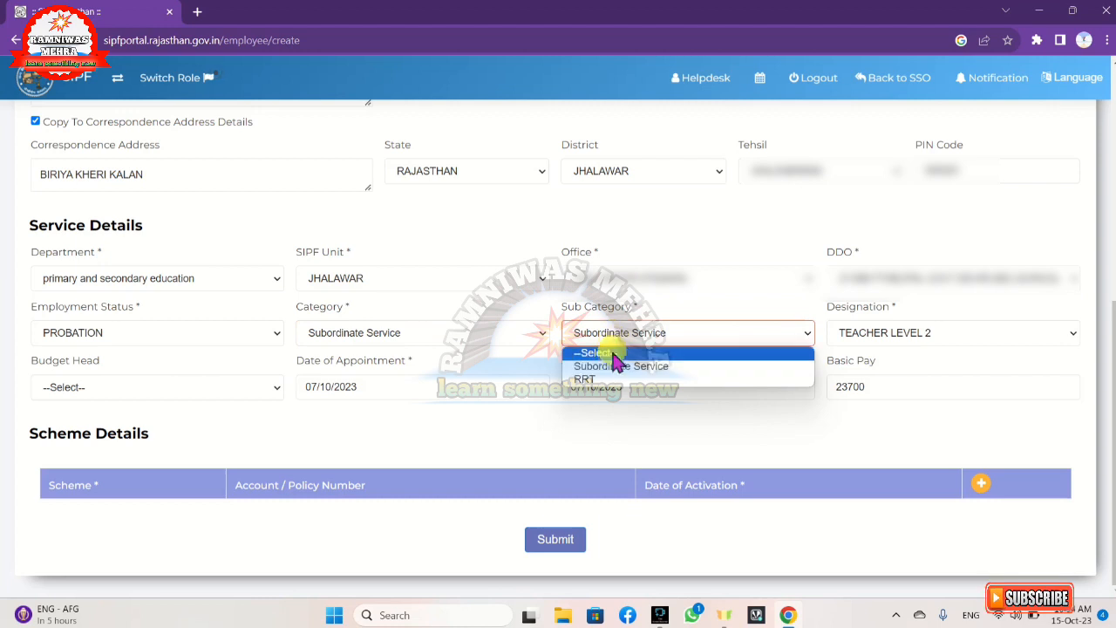
pyautogui.click(619, 367)
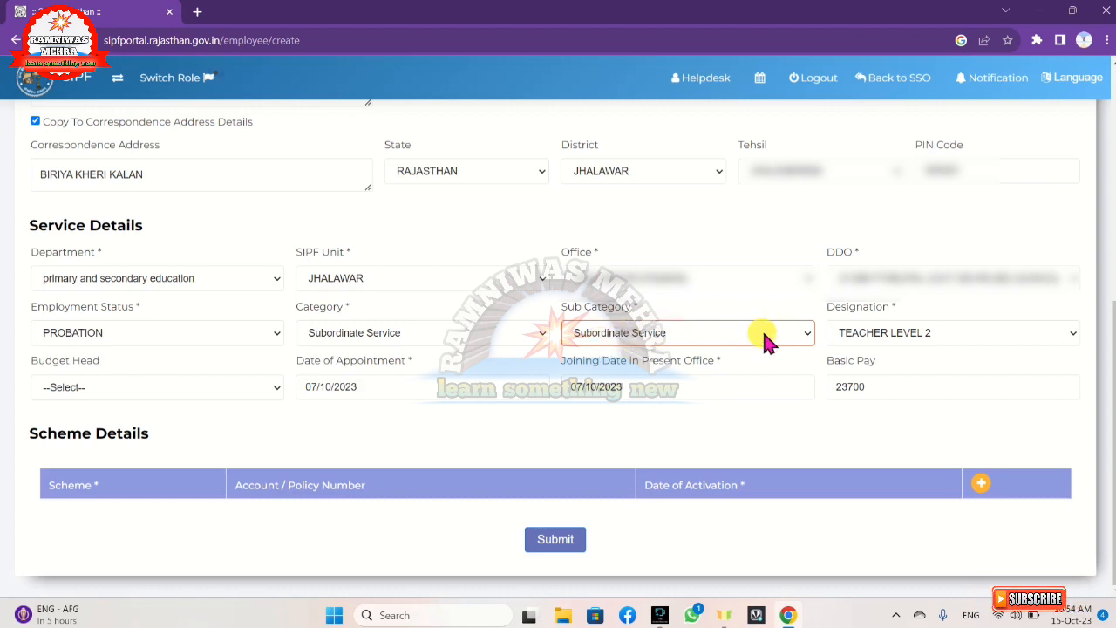
pyautogui.click(852, 332)
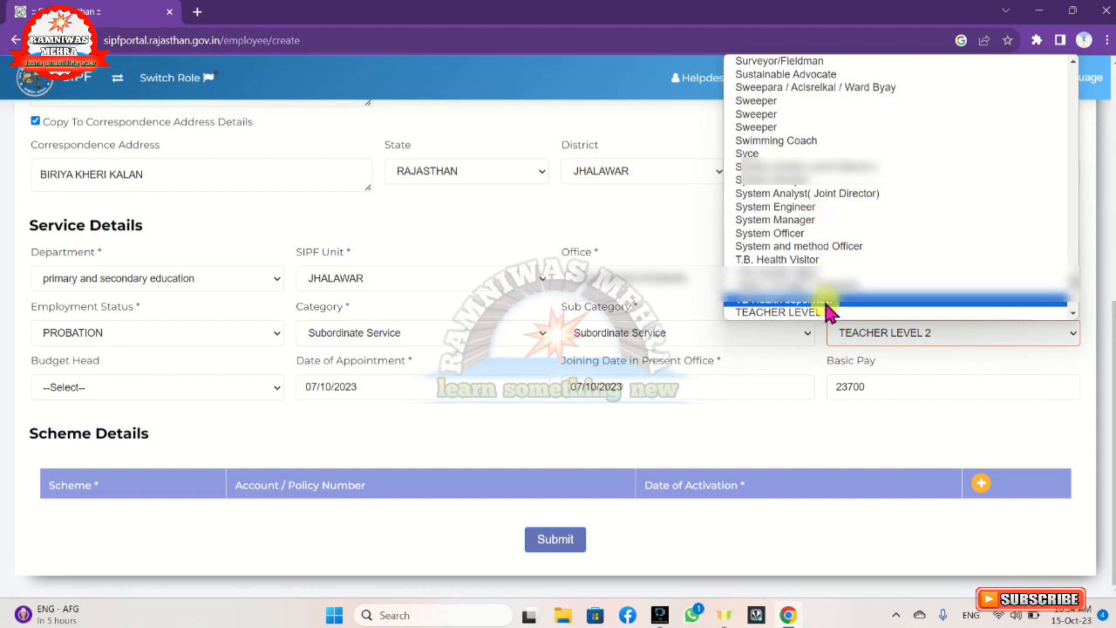
pyautogui.click(829, 355)
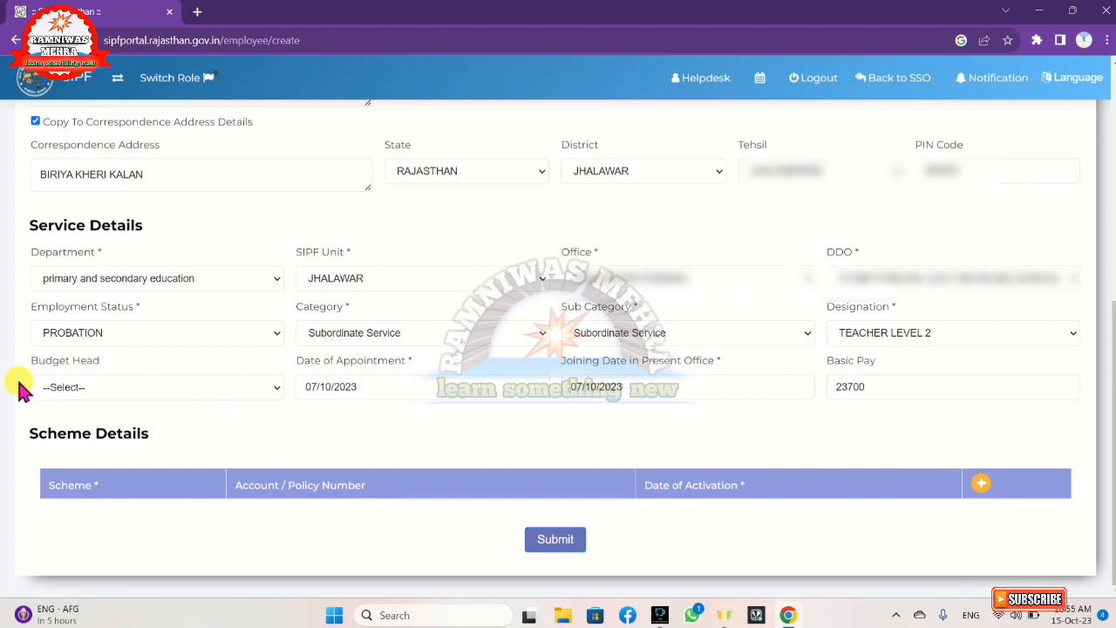
pyautogui.click(95, 393)
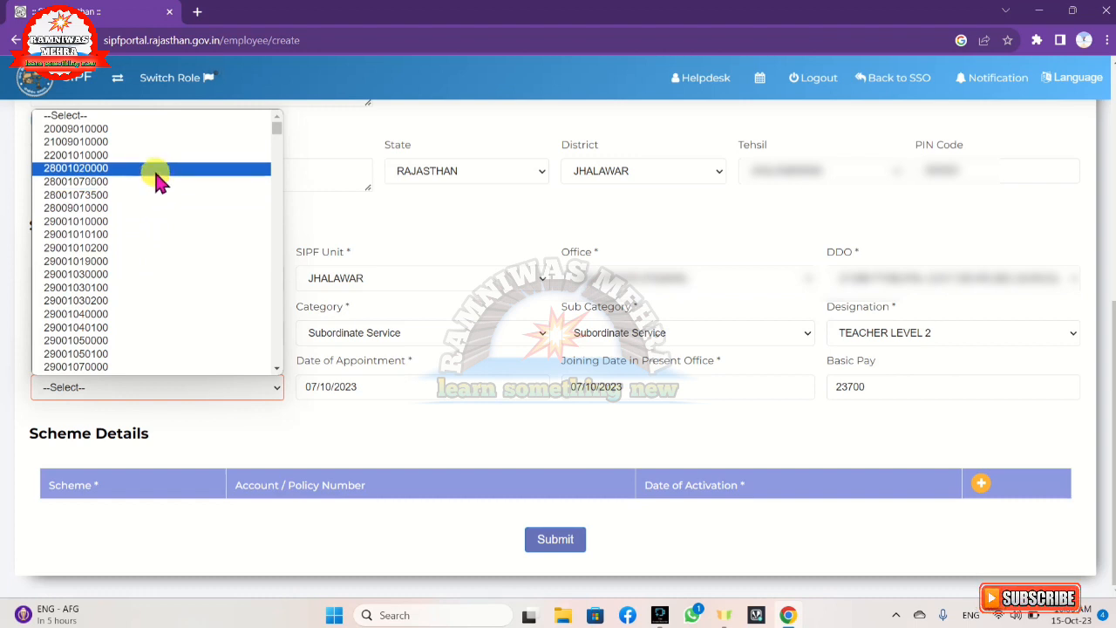
pyautogui.scroll(-5, 155, 174)
pyautogui.scroll(-3, 155, 170)
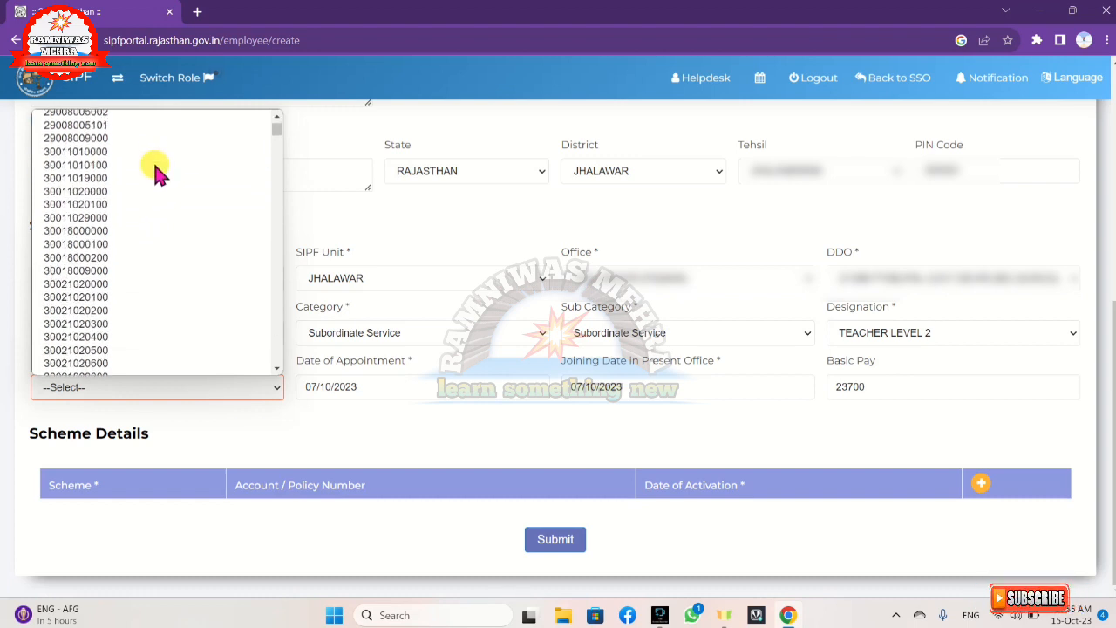
pyautogui.click(347, 225)
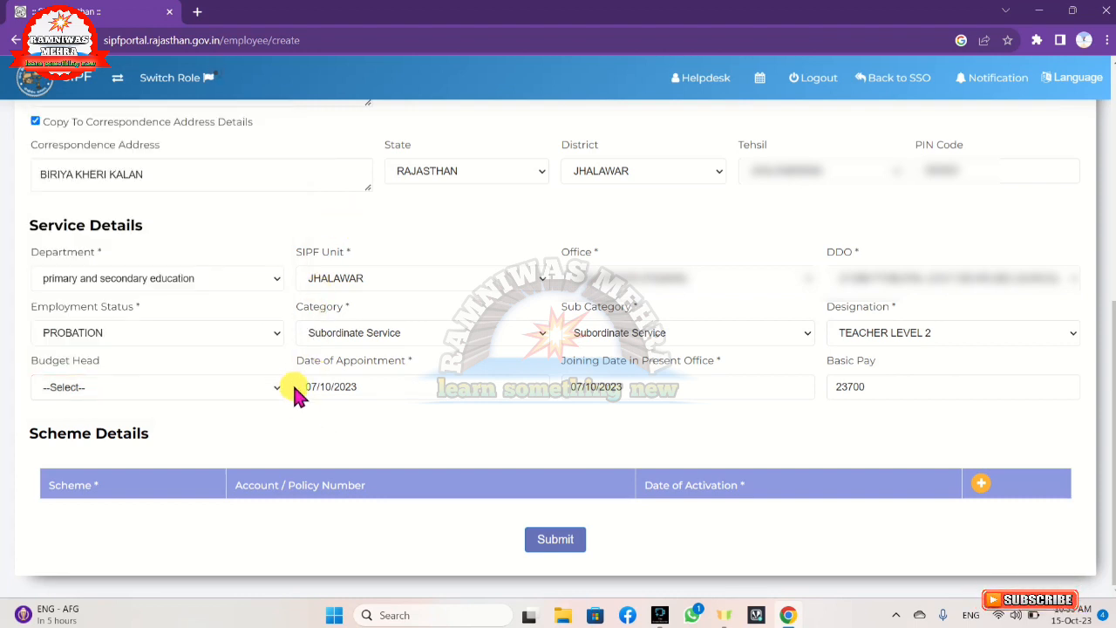
pyautogui.click(388, 390)
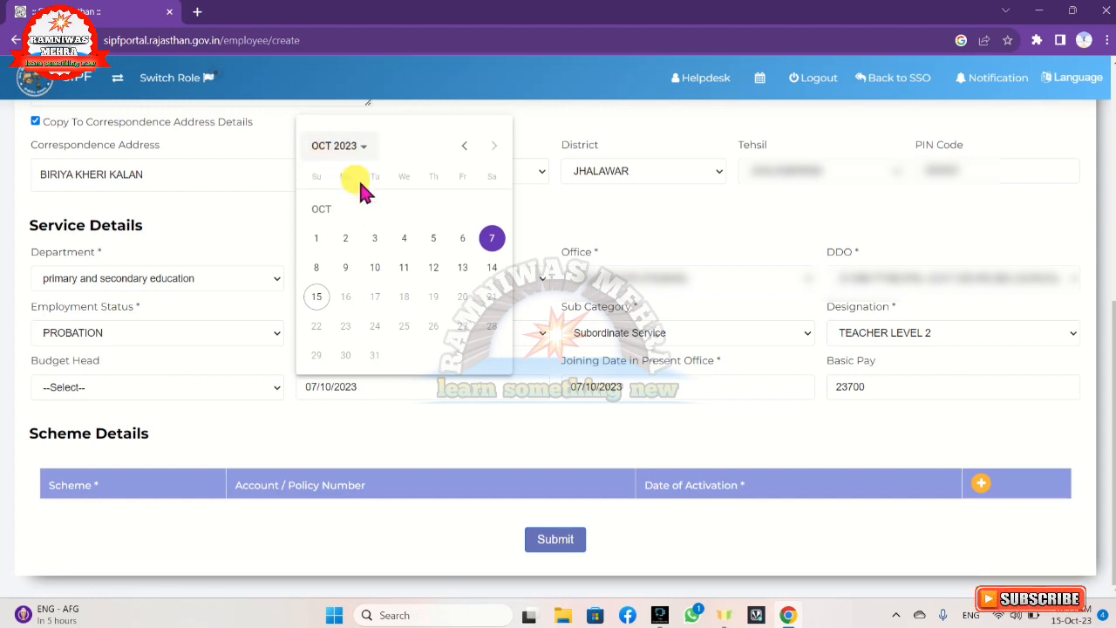
pyautogui.click(600, 243)
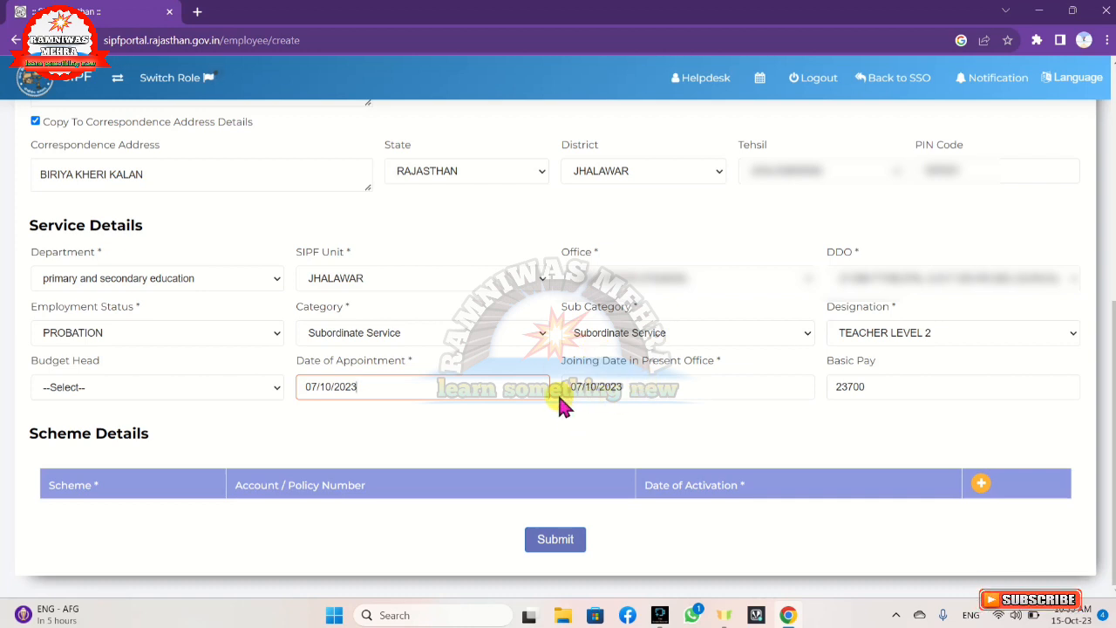
pyautogui.click(629, 392)
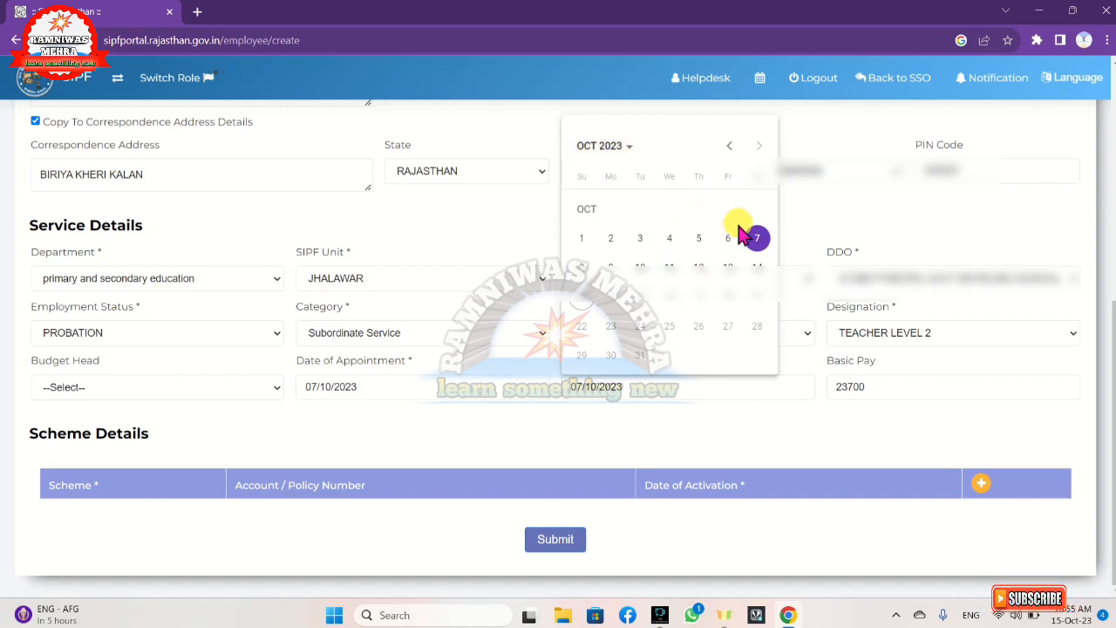
pyautogui.click(852, 212)
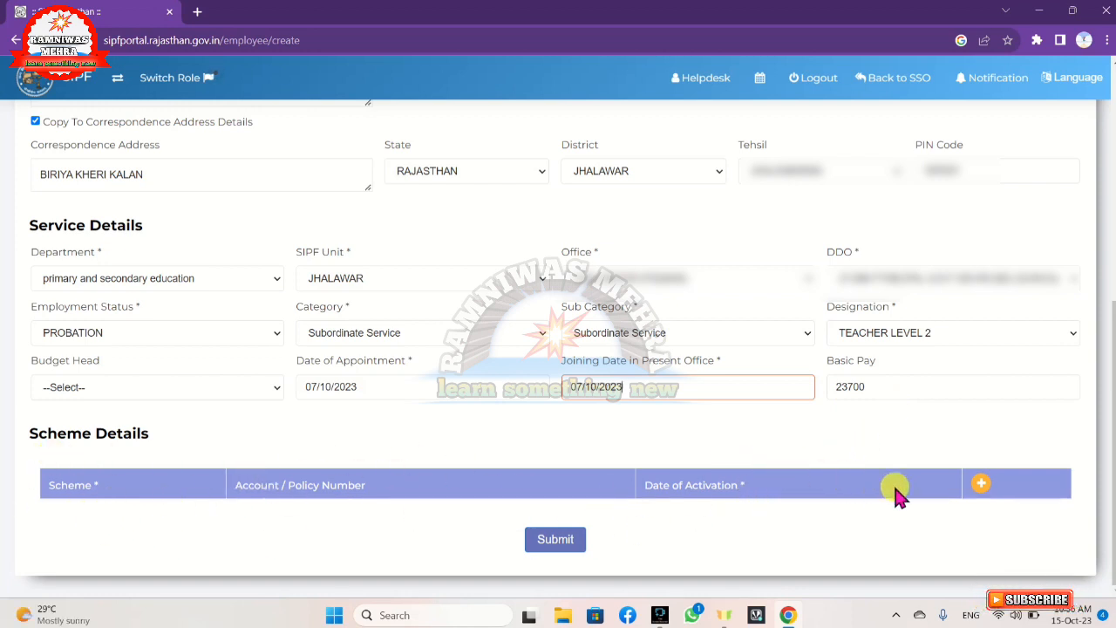
# Add a GPF-2004 scheme with the account/policy number and activation date 07/10/2023
pyautogui.click(981, 486)
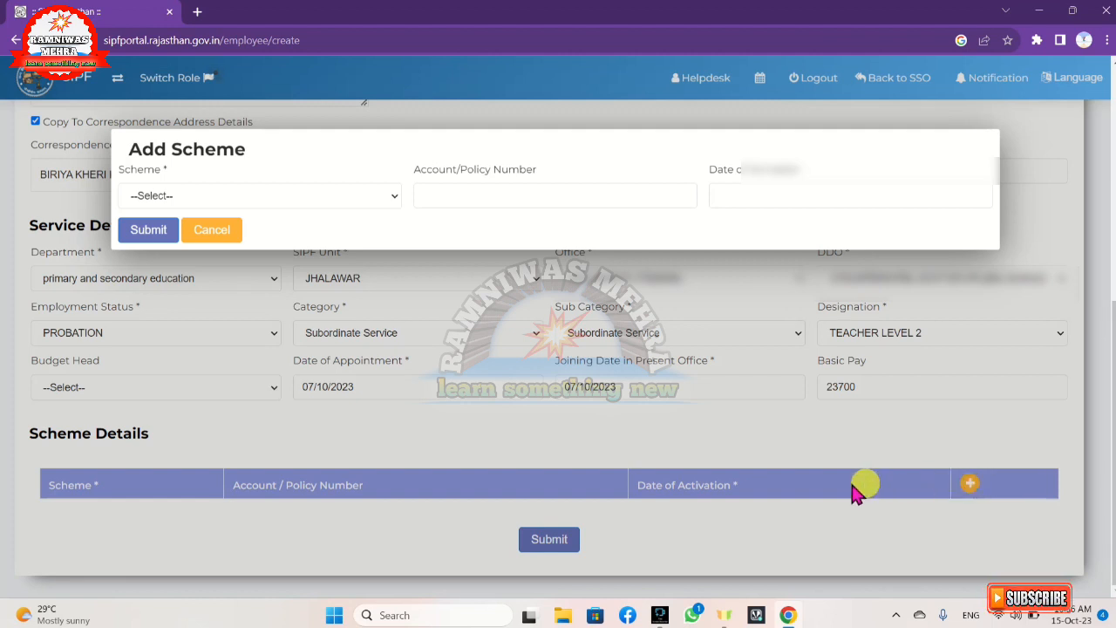
pyautogui.click(192, 199)
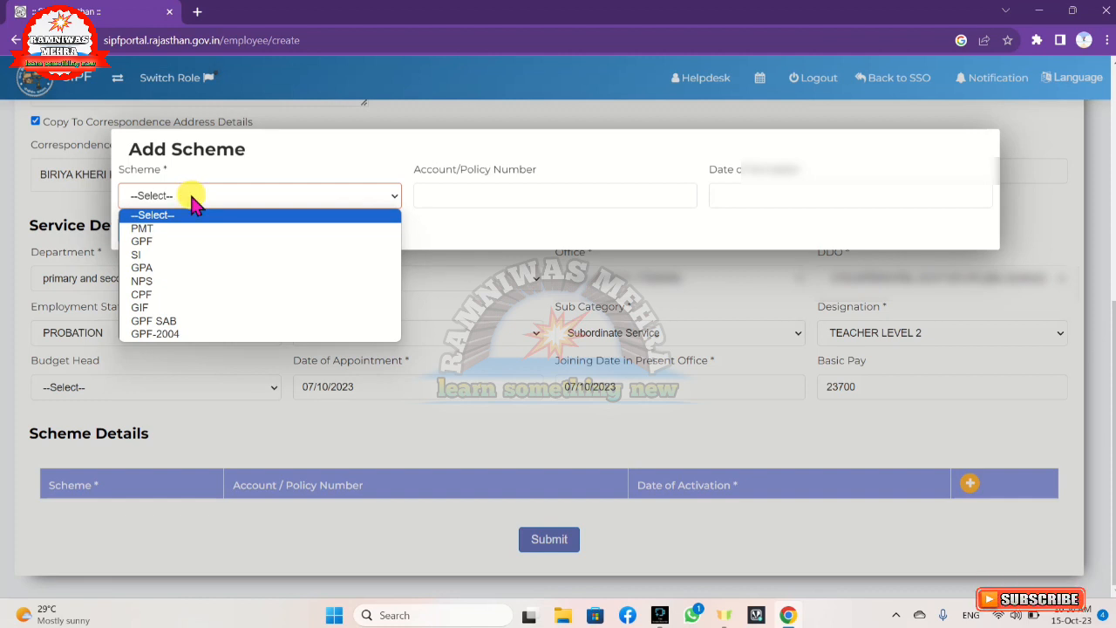
pyautogui.click(181, 336)
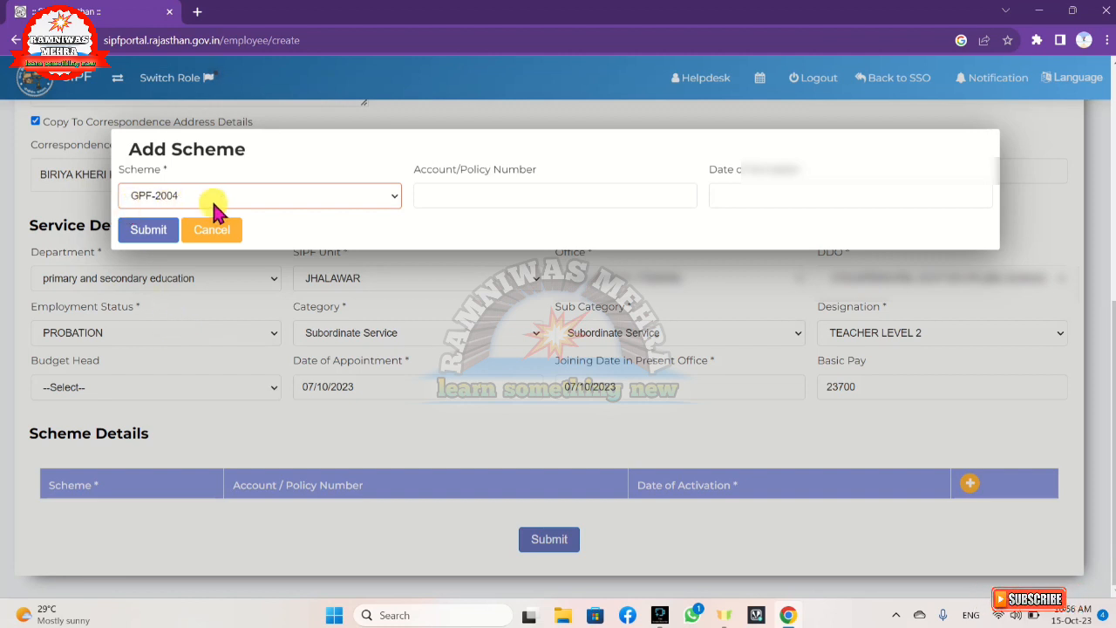
pyautogui.click(434, 192)
pyautogui.write('0000000')
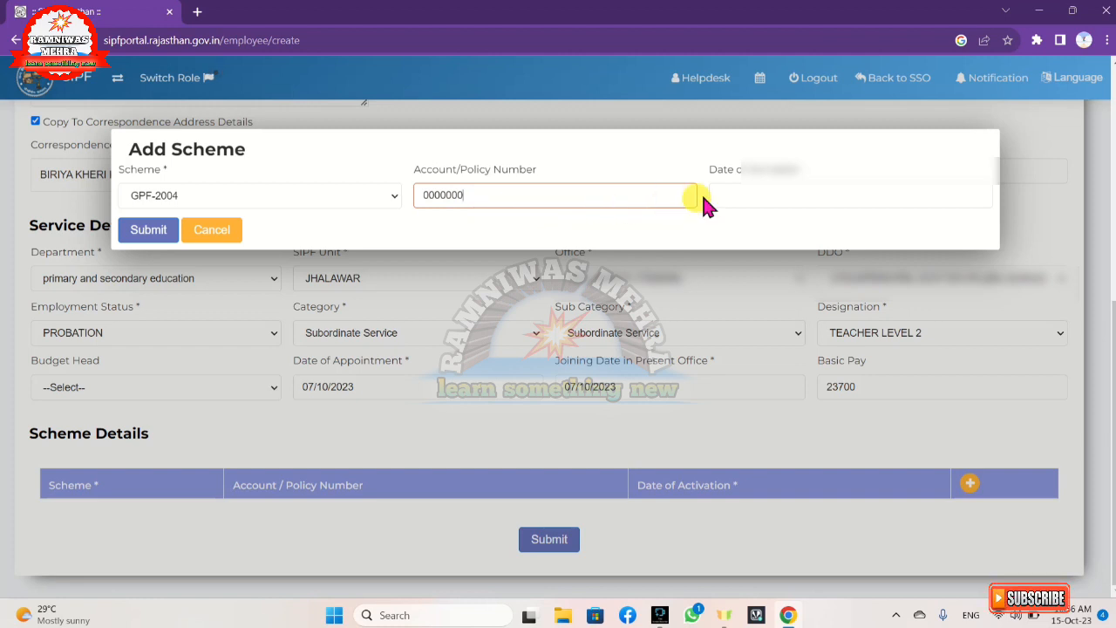
pyautogui.click(738, 199)
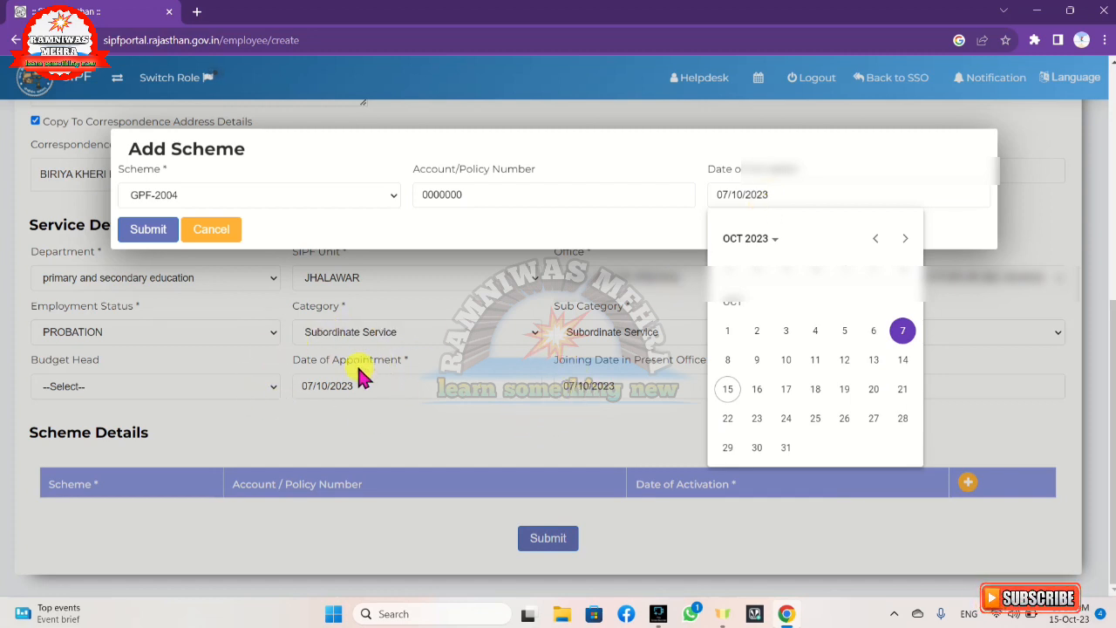
pyautogui.click(901, 333)
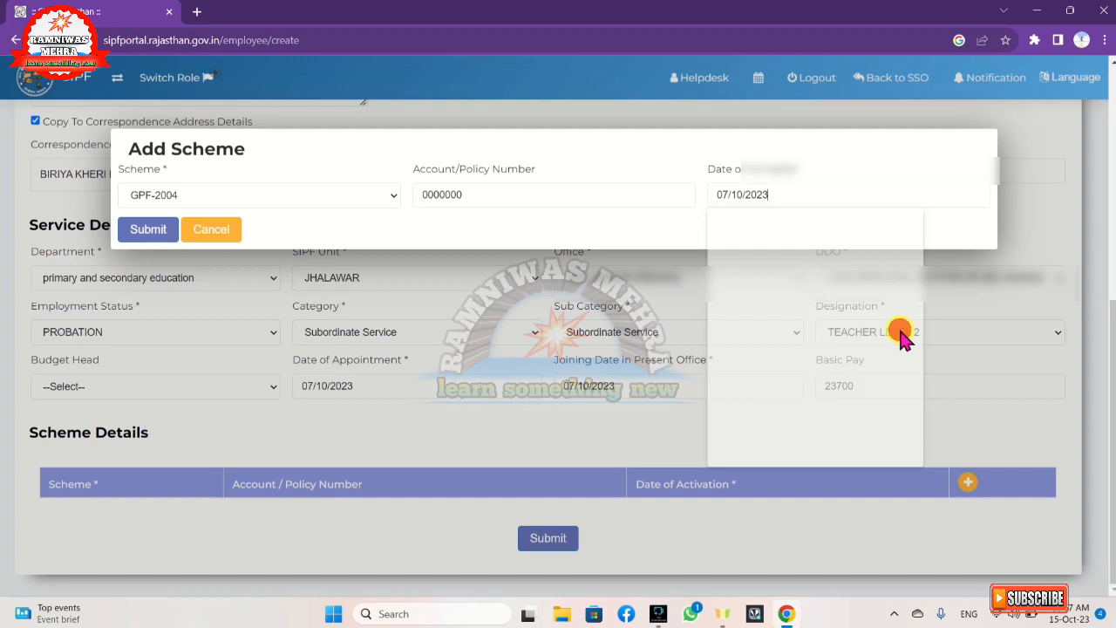
pyautogui.click(150, 231)
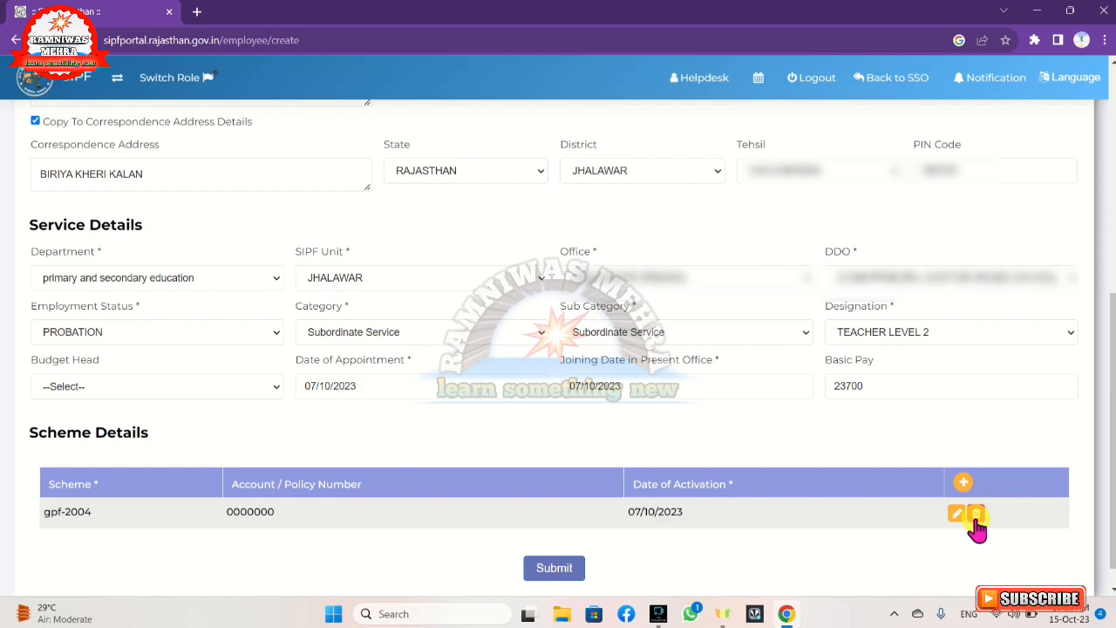
pyautogui.click(963, 483)
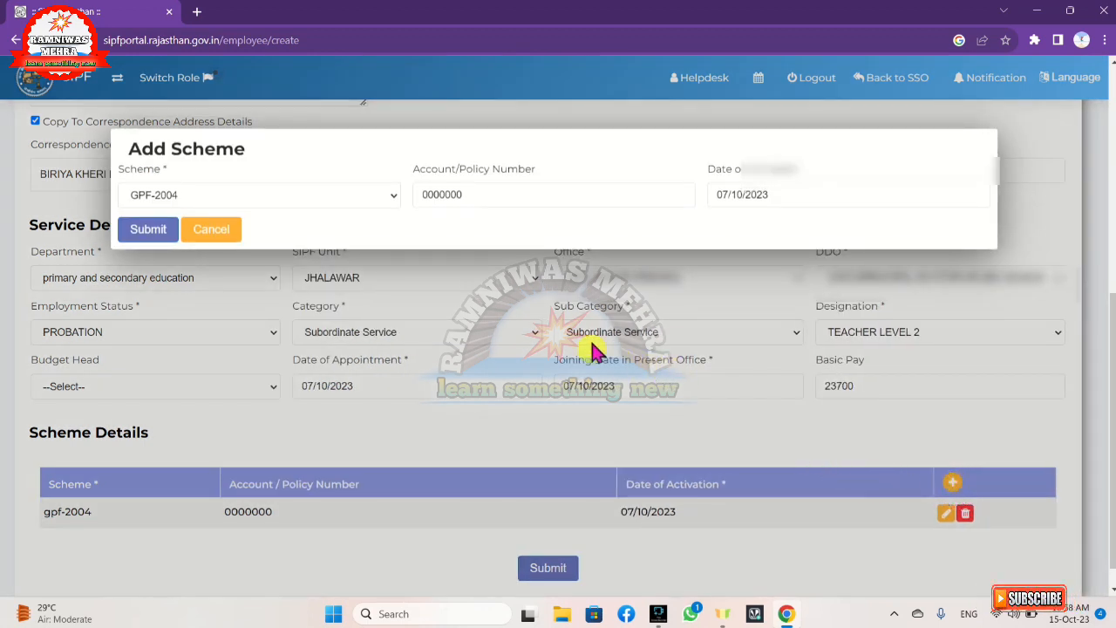
pyautogui.click(282, 197)
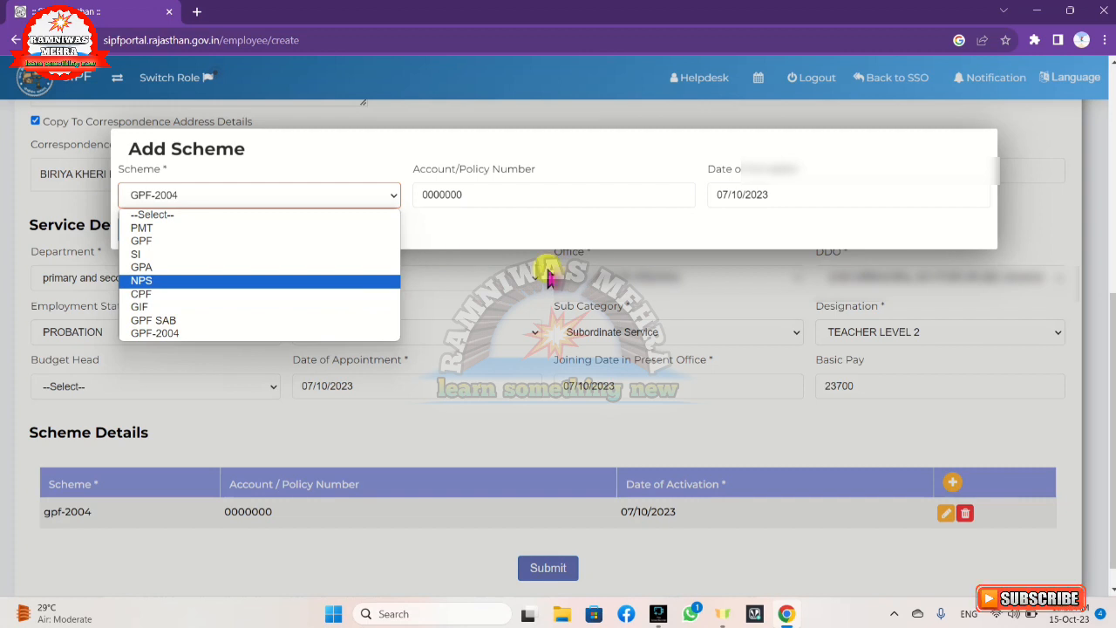
pyautogui.click(528, 354)
pyautogui.click(530, 357)
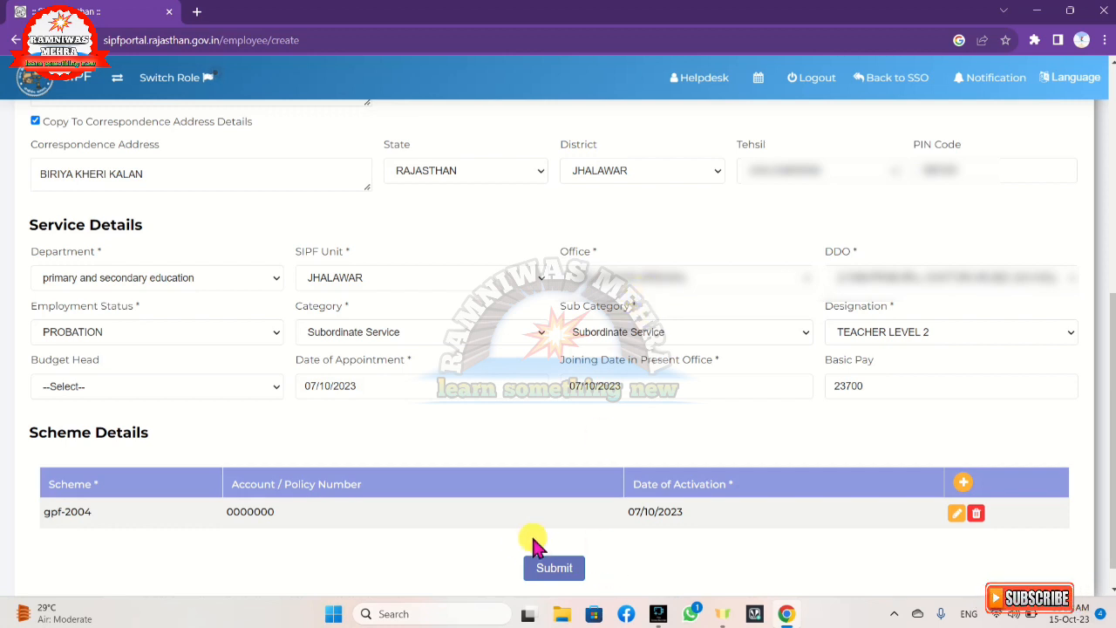
# Submit the employee record, acknowledge the 'New Employee Created' popup, and return to the form's top
pyautogui.click(544, 568)
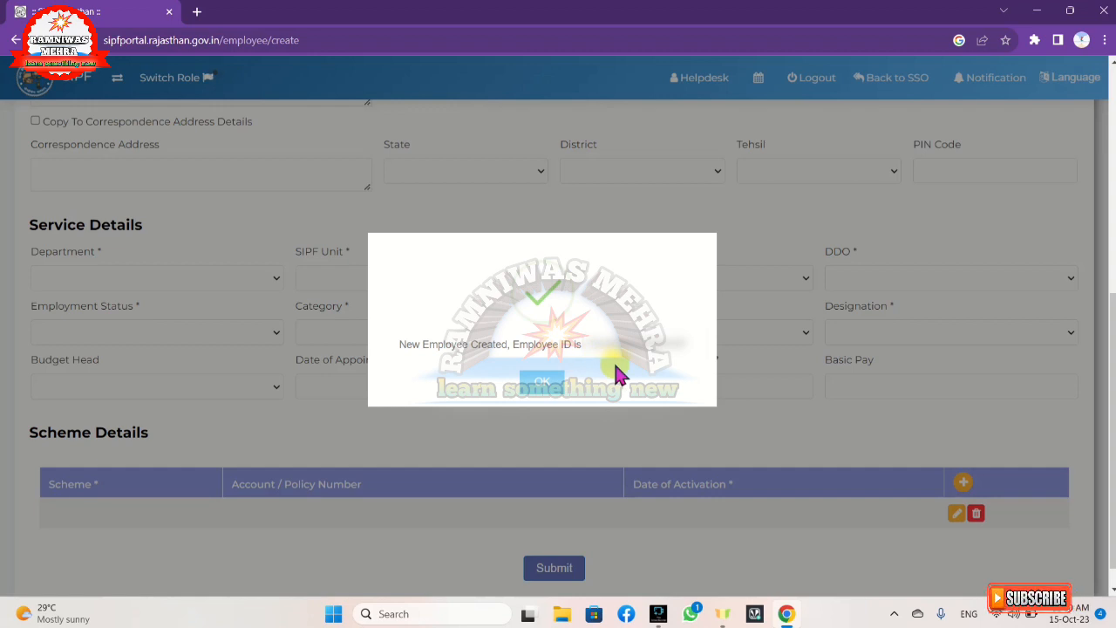
pyautogui.click(541, 383)
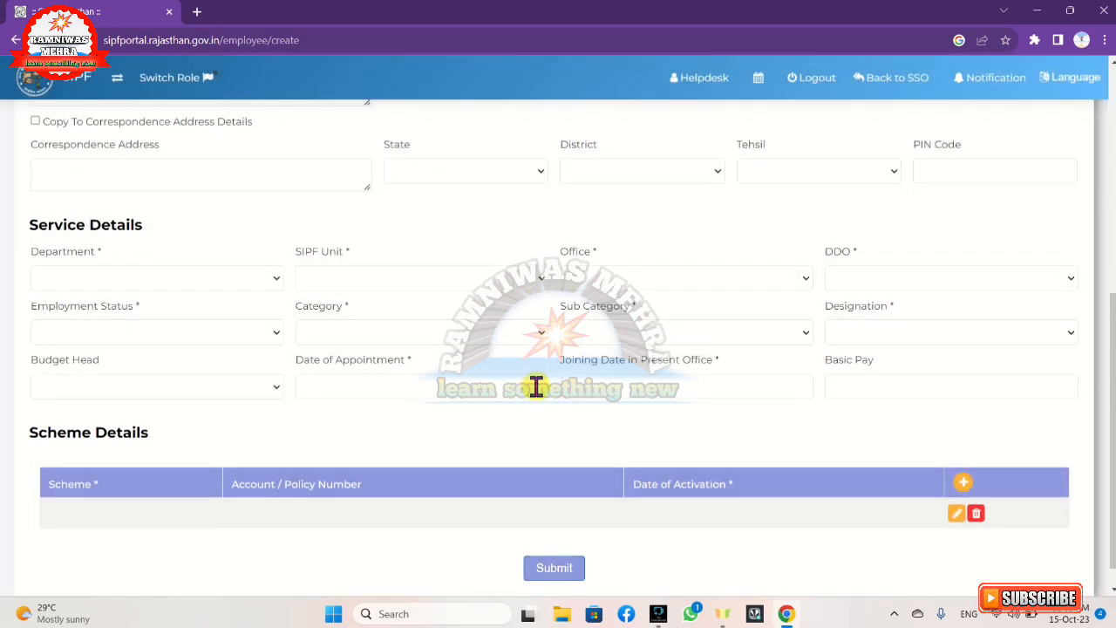
pyautogui.scroll(2, 538, 389)
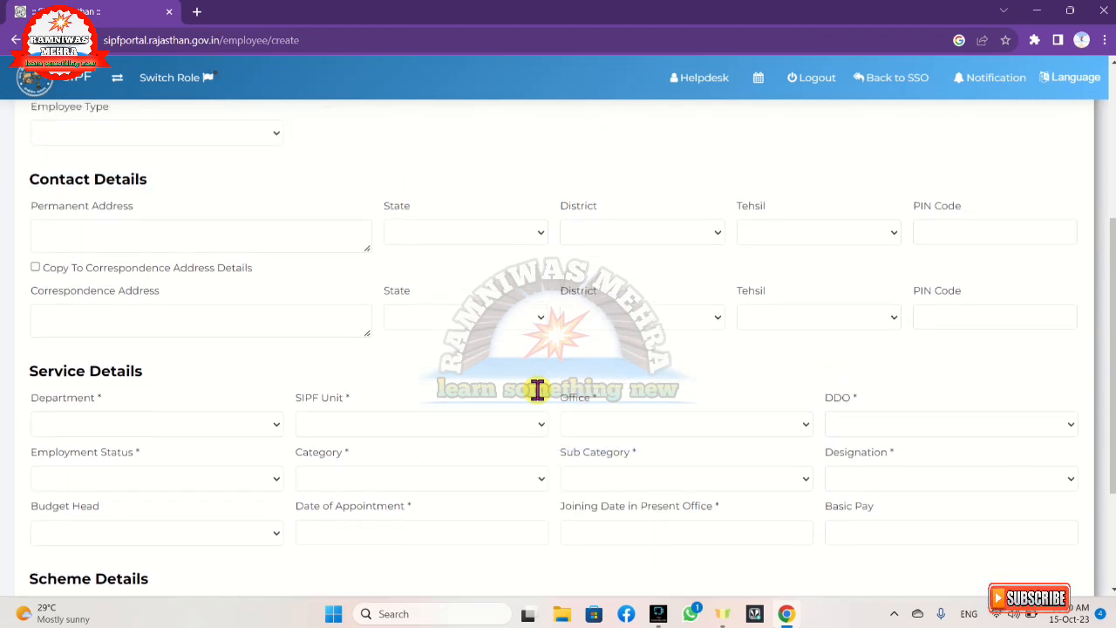
pyautogui.scroll(4, 514, 405)
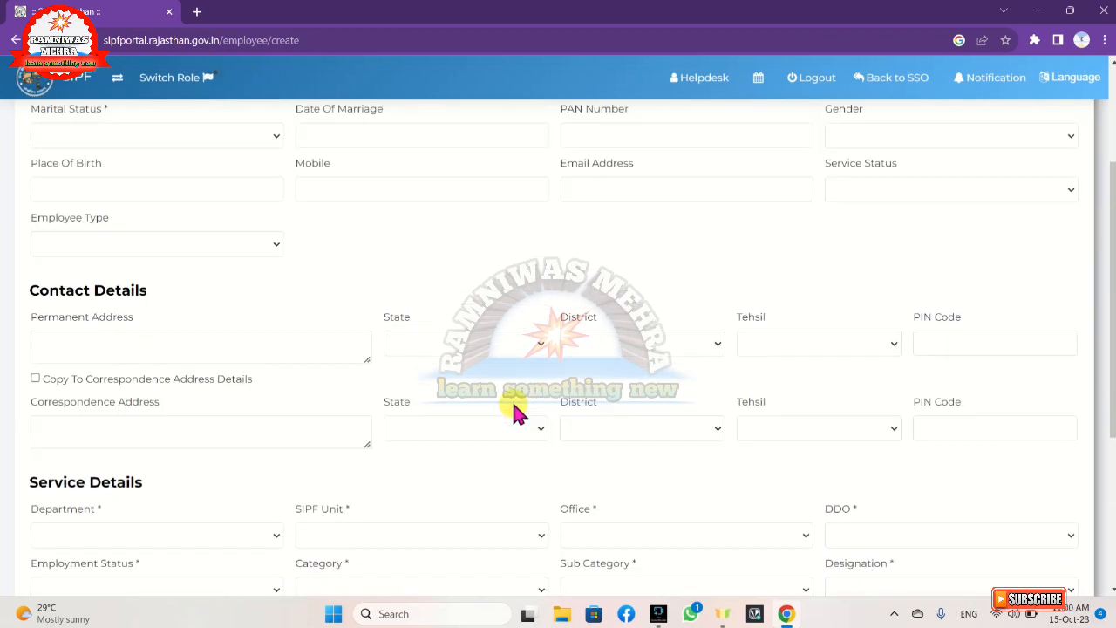